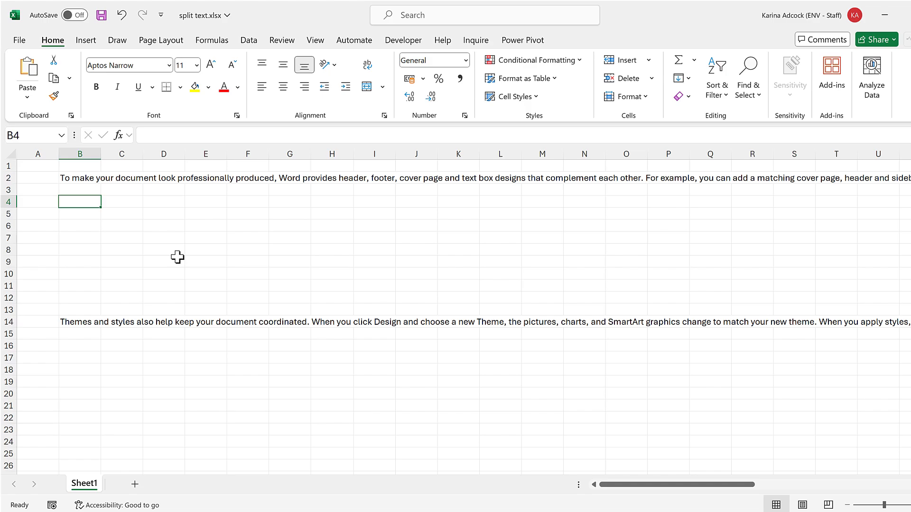
# Enter =TEXTSPLIT(B2," ") in B4 to spread the paragraph's words across row 4.
pyautogui.write('=text')
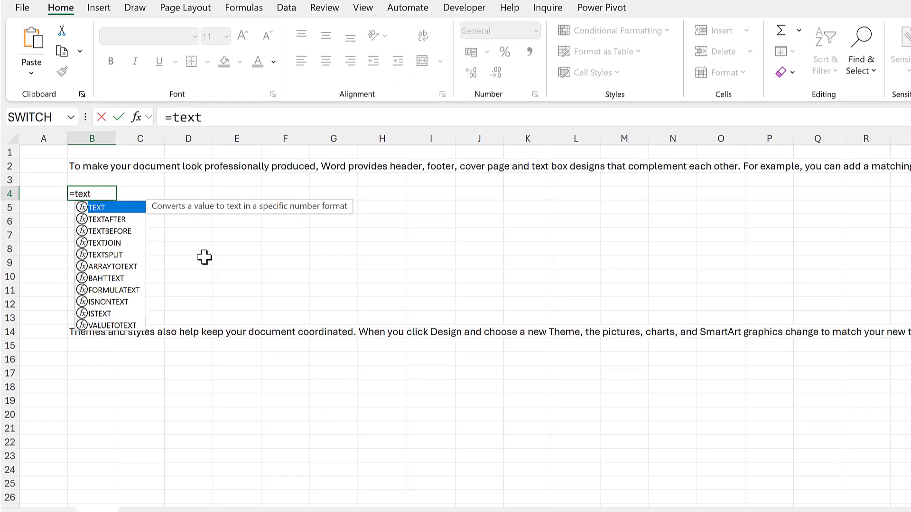
pyautogui.write('s')
pyautogui.press('Tab')
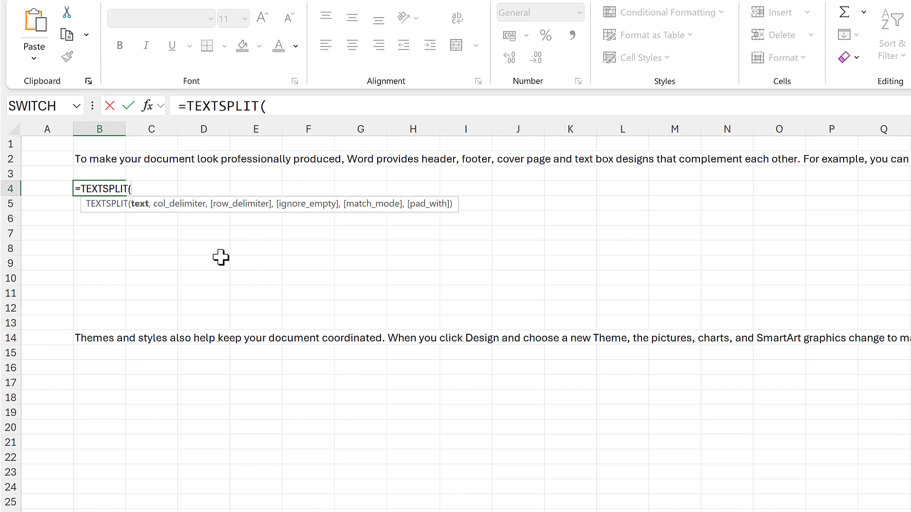
pyautogui.click(93, 157)
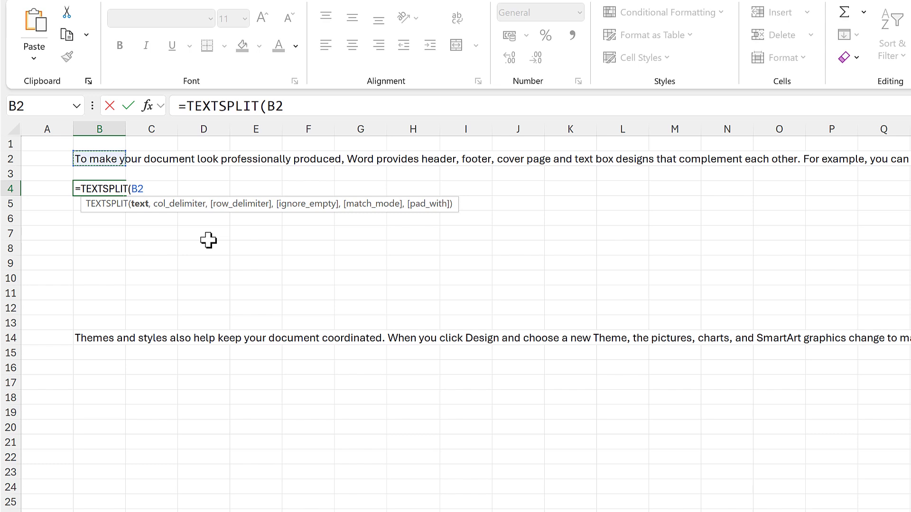
pyautogui.write(',"')
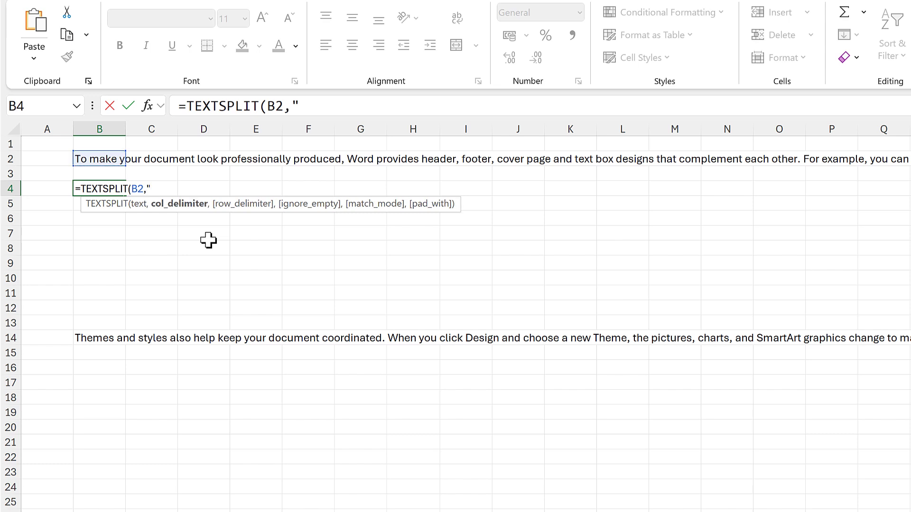
pyautogui.write(' ")')
pyautogui.press('Return')
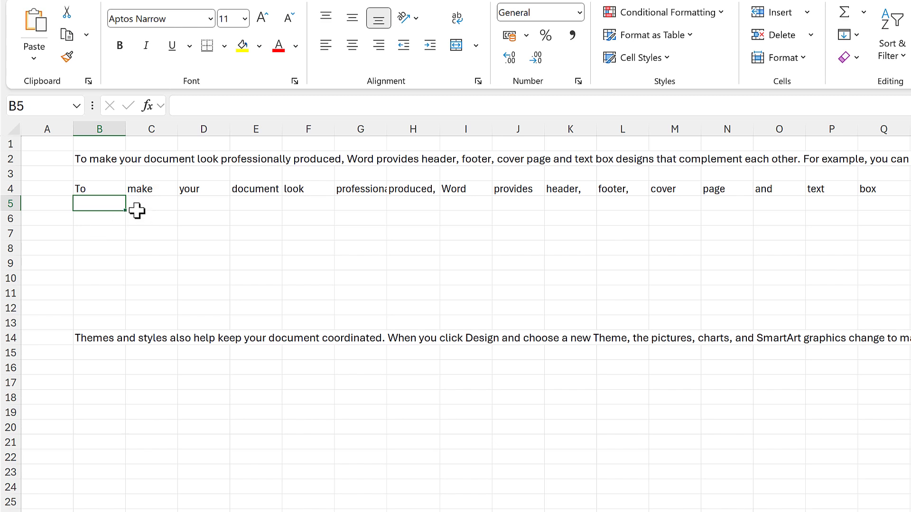
# Wrap B4's formula as =WRAPROWS(TEXTSPLIT(B2," "),7) to lay the words out seven per row.
pyautogui.click(104, 189)
pyautogui.click(186, 107)
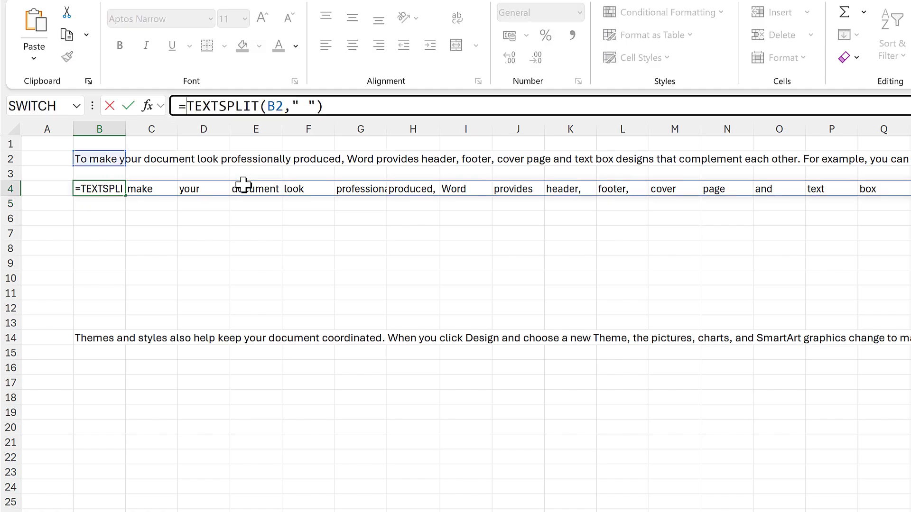
pyautogui.write('wraprows')
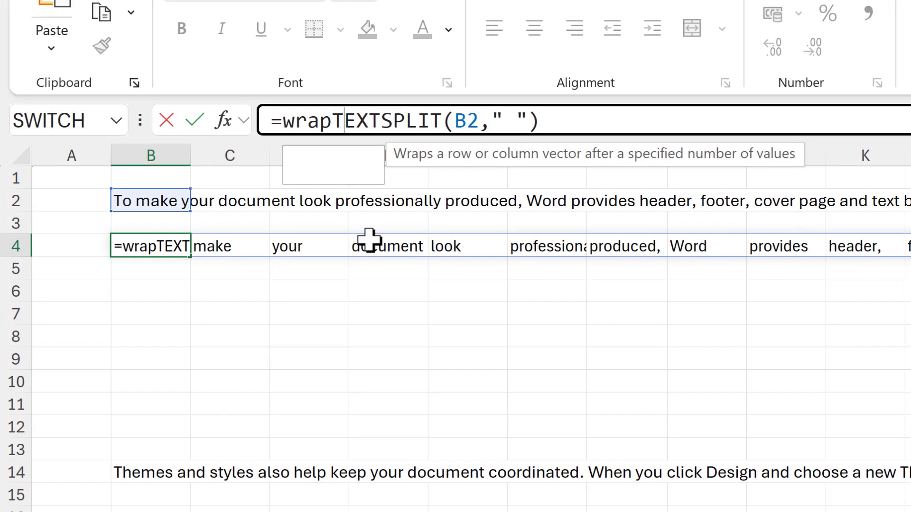
pyautogui.press('Tab')
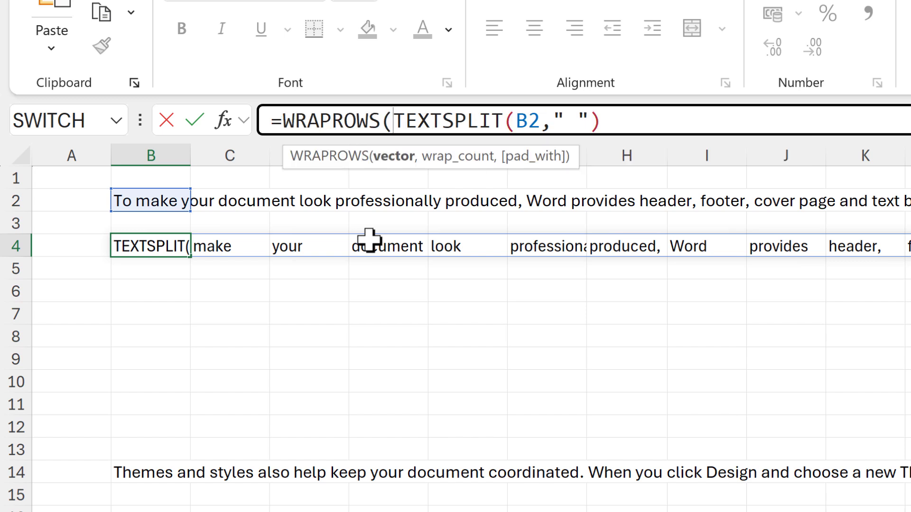
pyautogui.click(390, 161)
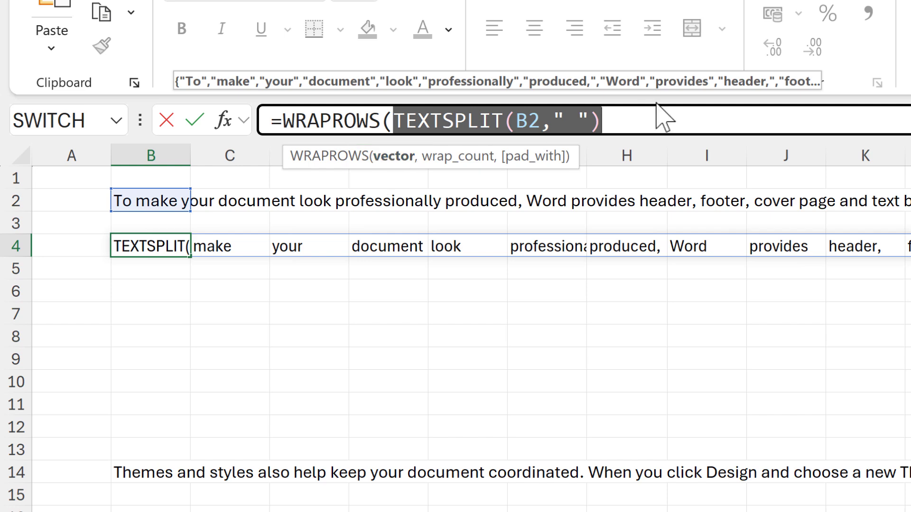
pyautogui.click(642, 116)
pyautogui.write(',')
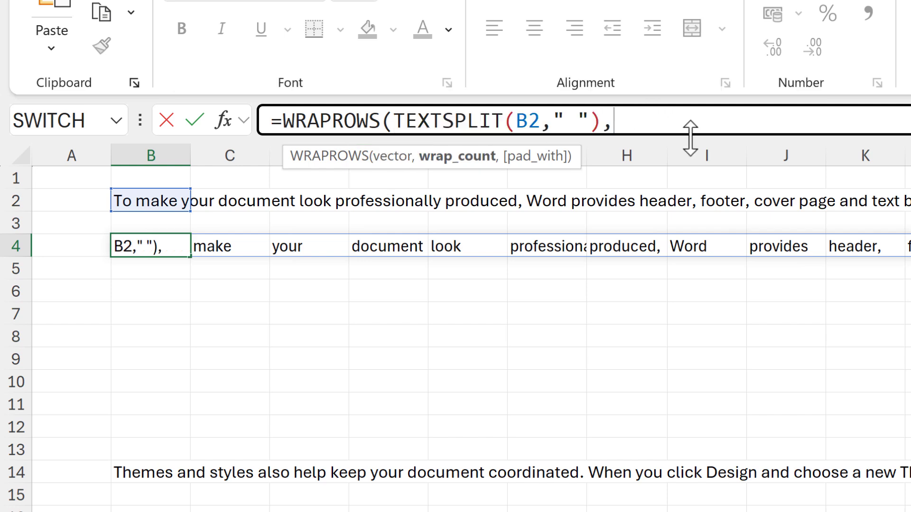
pyautogui.write('7)')
pyautogui.press('Return')
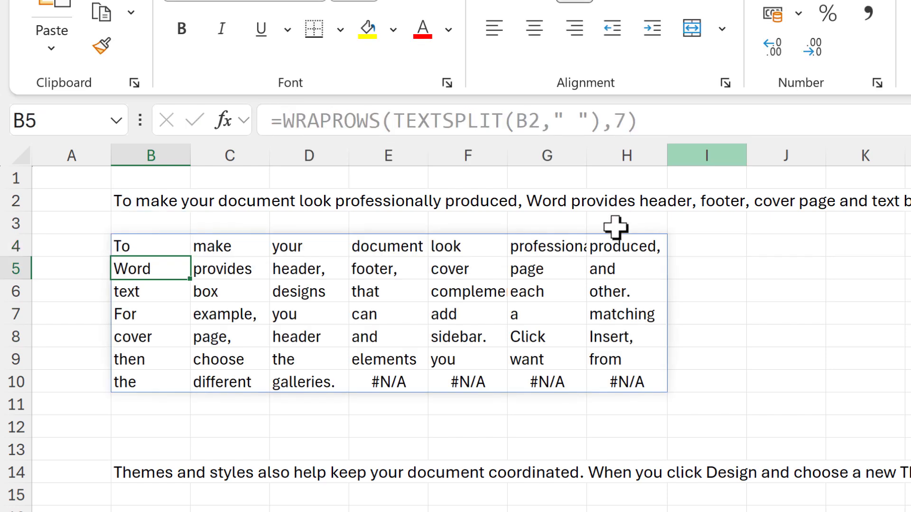
pyautogui.click(180, 245)
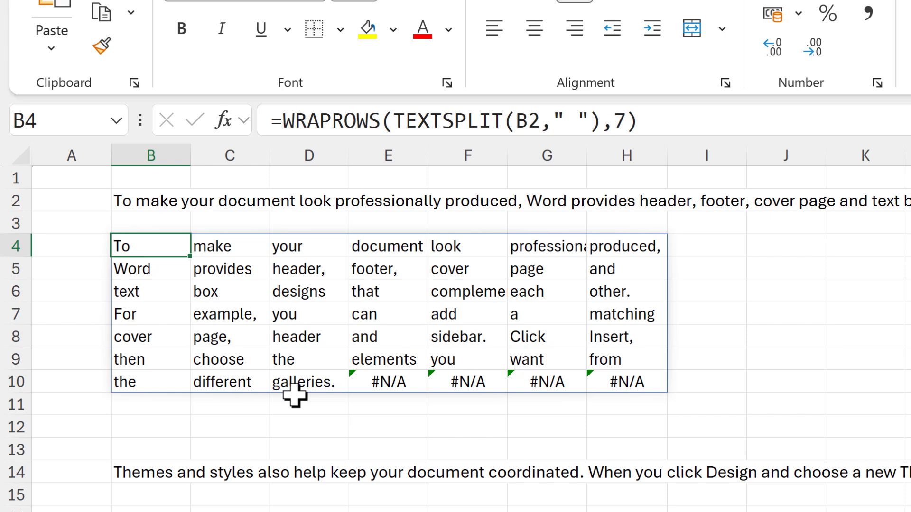
# Add "" as WRAPROWS's pad_with argument so the #N/A cells in E10:H10 show blank.
pyautogui.click(629, 121)
pyautogui.write(',')
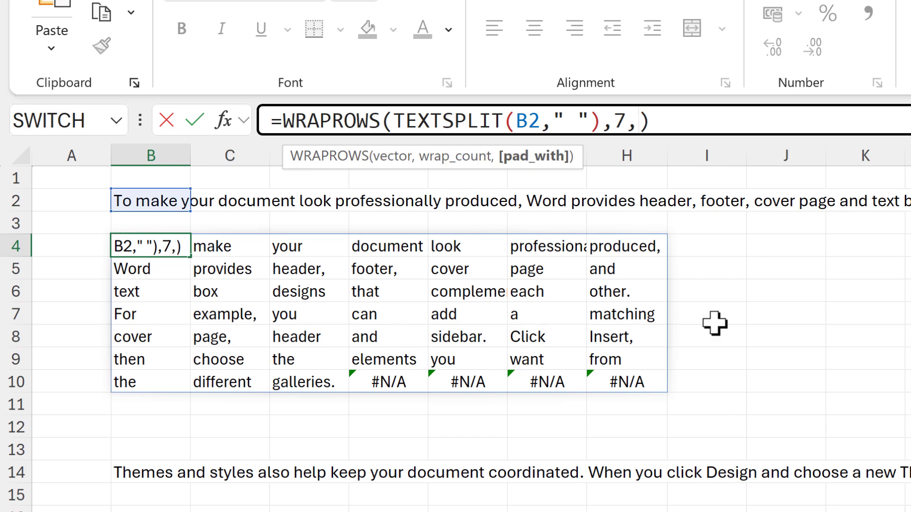
pyautogui.write('""')
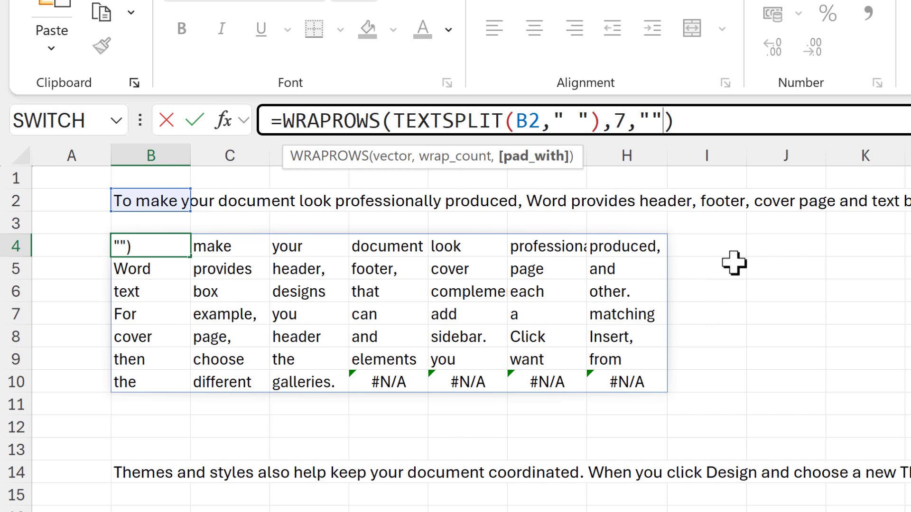
pyautogui.press('Return')
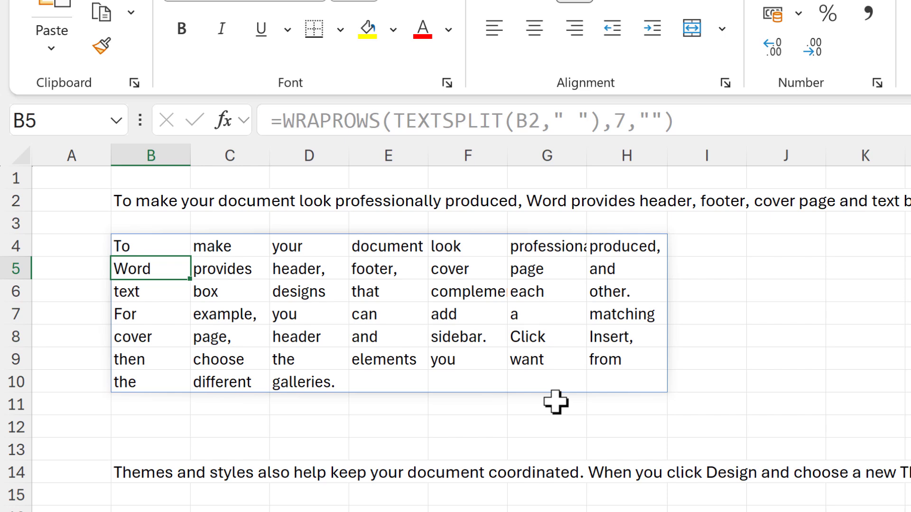
pyautogui.click(764, 245)
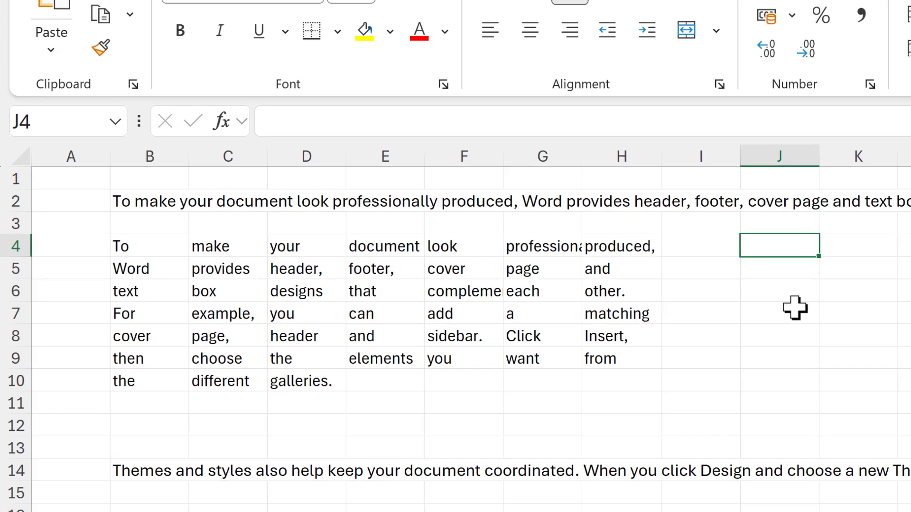
# Enter =TEXTJOIN(" ",FALSE,B4#) in J4 to rejoin the grid's words into one sentence.
pyautogui.write('=text')
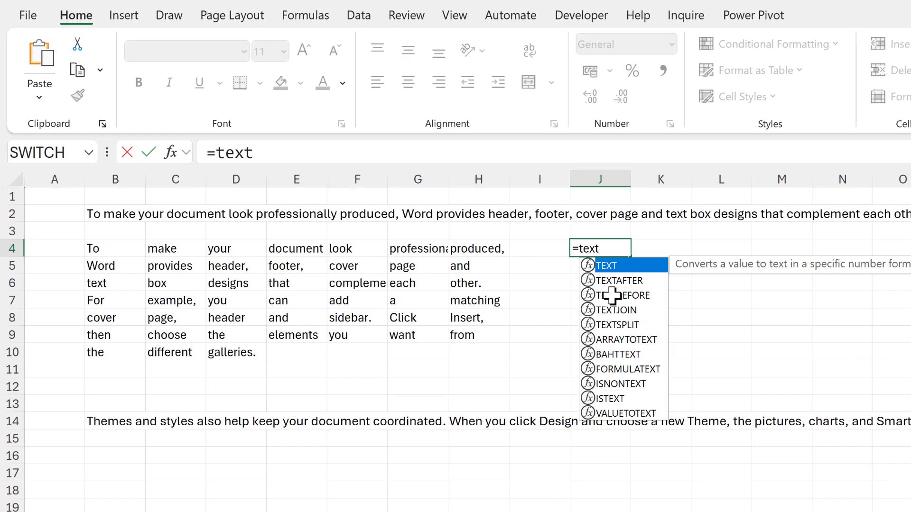
pyautogui.write('j')
pyautogui.press('Tab')
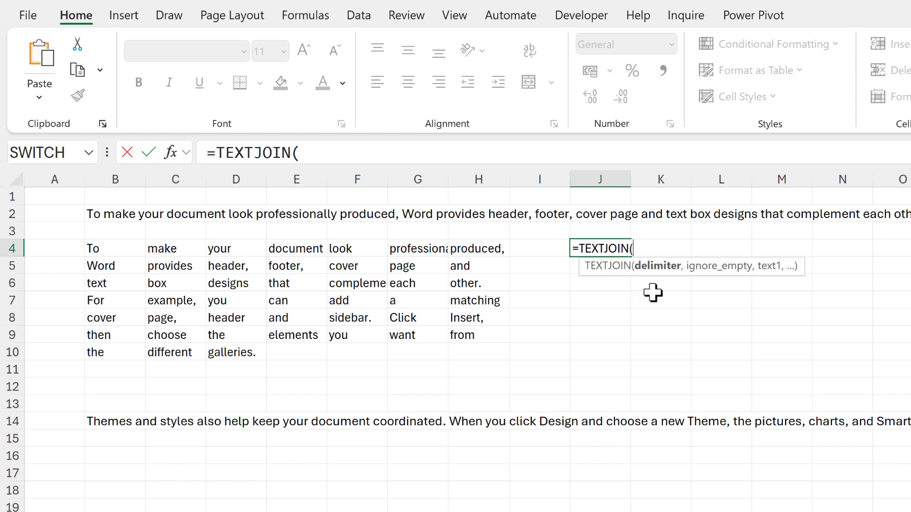
pyautogui.write('" "')
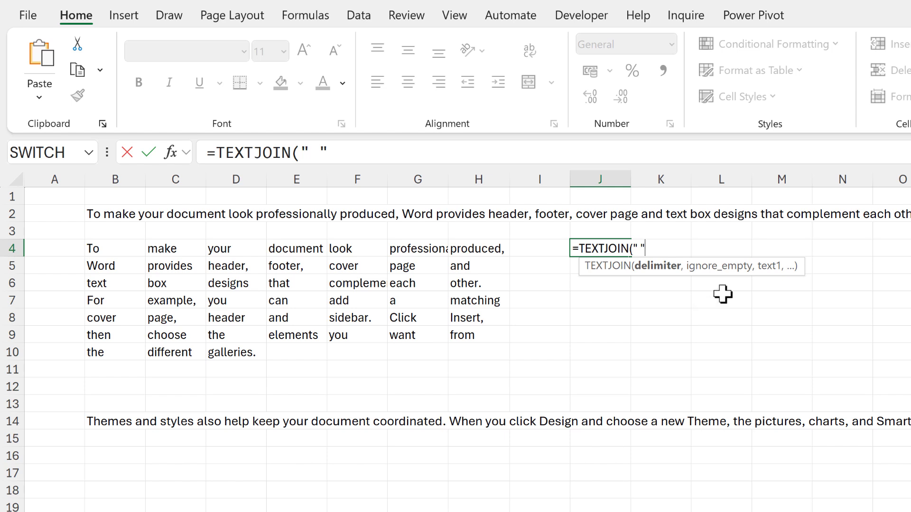
pyautogui.write(',')
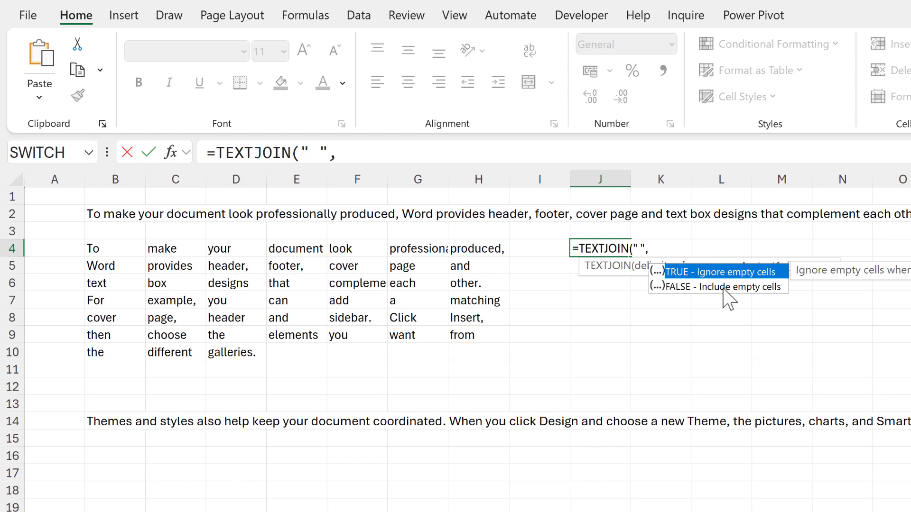
pyautogui.doubleClick(723, 287)
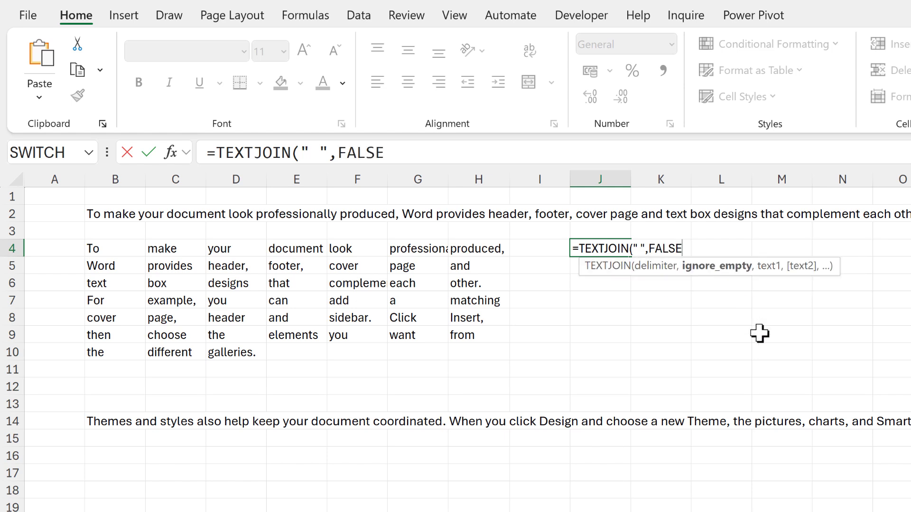
pyautogui.write(',')
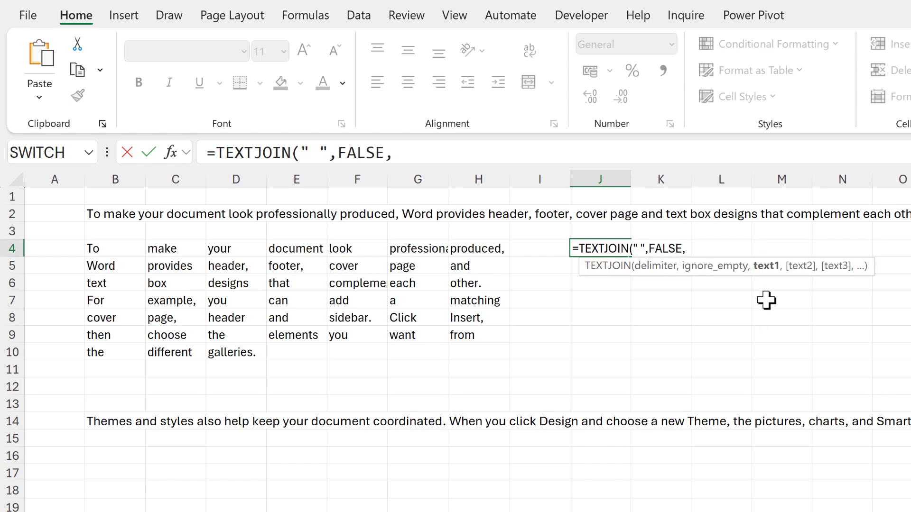
pyautogui.click(106, 250)
pyautogui.write('#')
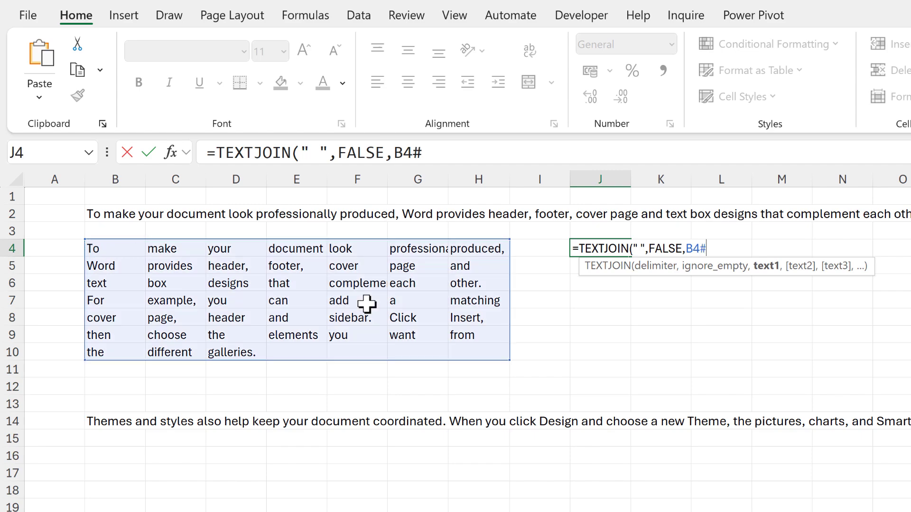
pyautogui.write(')')
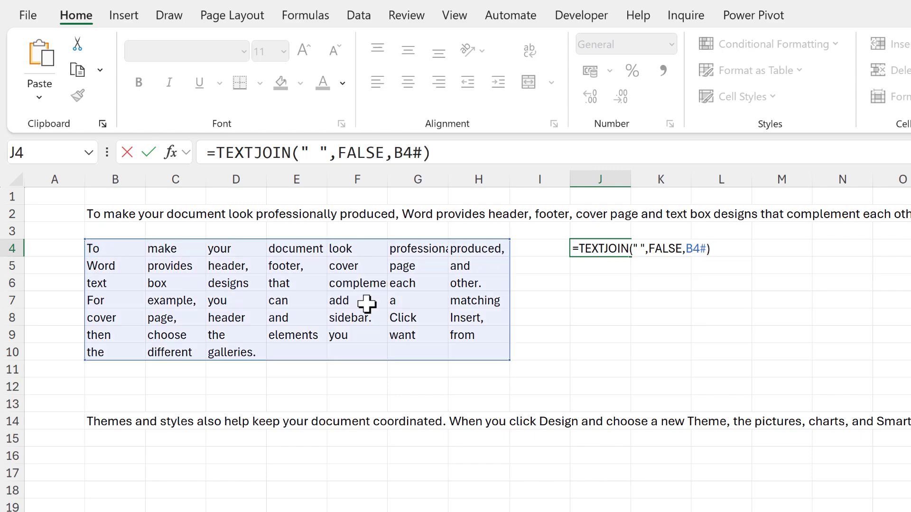
pyautogui.press('Return')
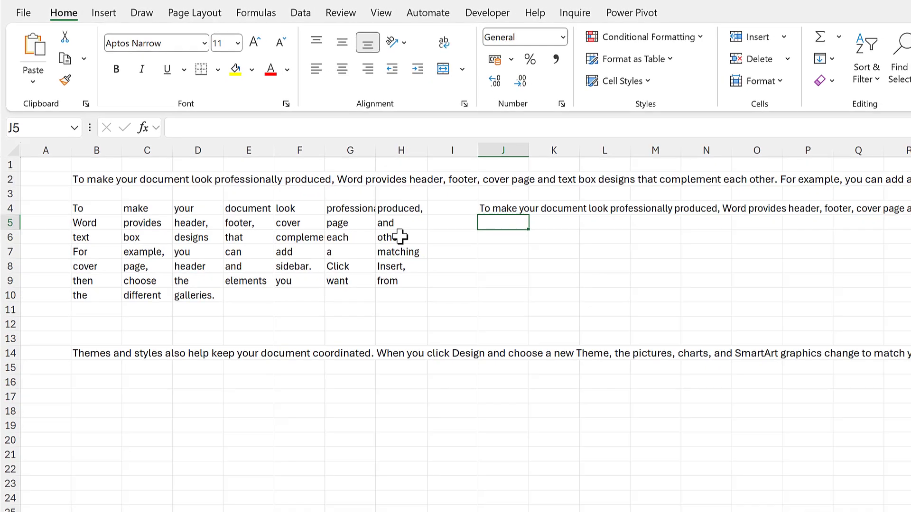
pyautogui.click(495, 206)
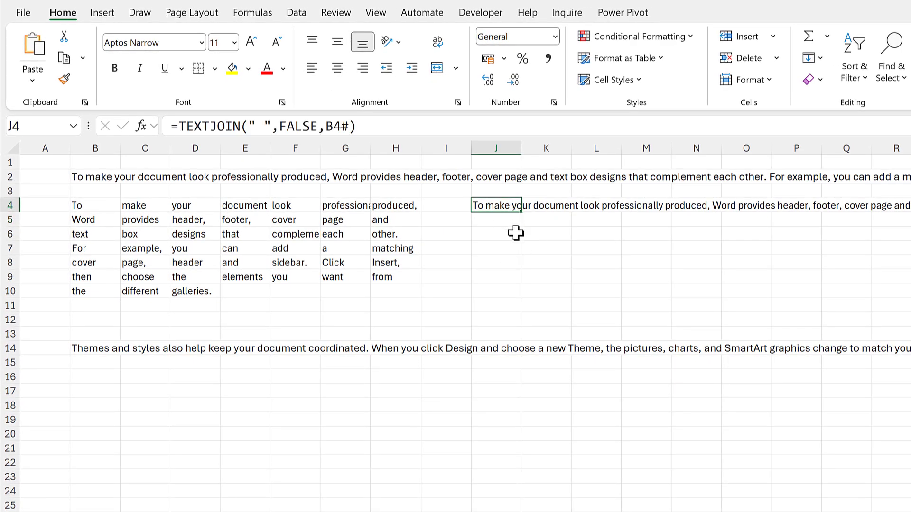
pyautogui.click(103, 177)
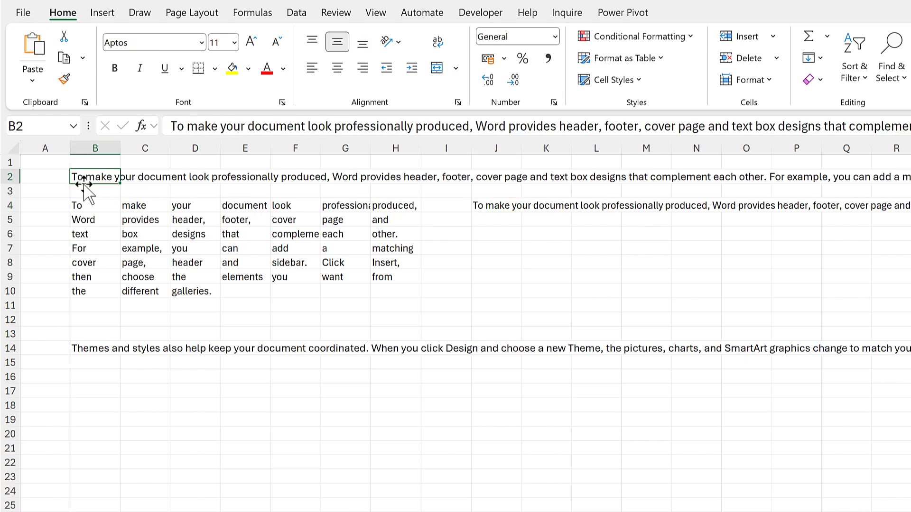
pyautogui.click(496, 209)
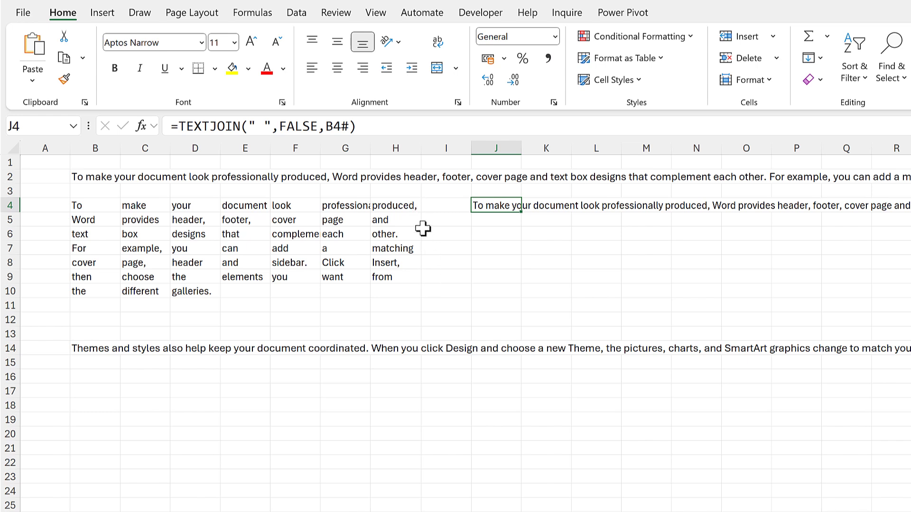
pyautogui.click(90, 205)
pyautogui.moveTo(436, 123); pyautogui.dragTo(182, 121)
pyautogui.hotkey('ctrl', 'c')
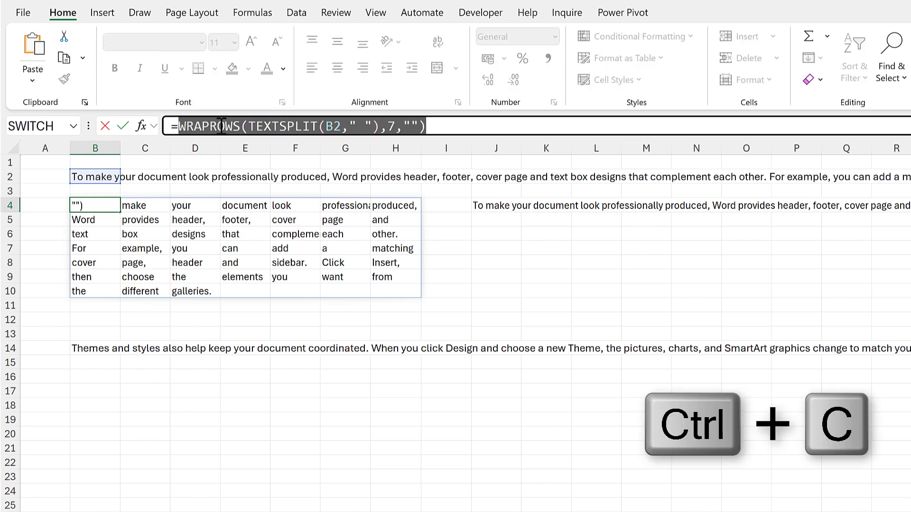
pyautogui.press('Escape')
pyautogui.click(495, 205)
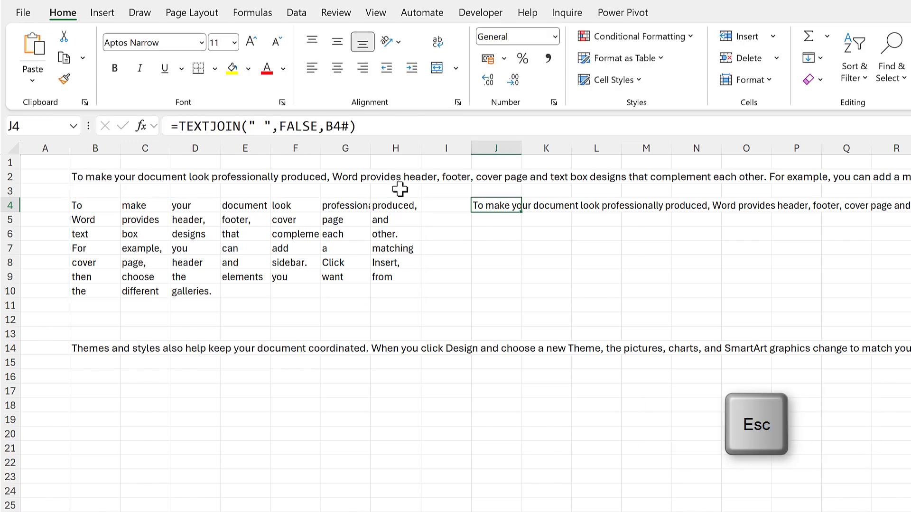
# Wrap J4's formula in BYROW with the pasted WRAPROWS grid as its array, adding LAMBDA(array,.
pyautogui.click(264, 126)
pyautogui.click(472, 208)
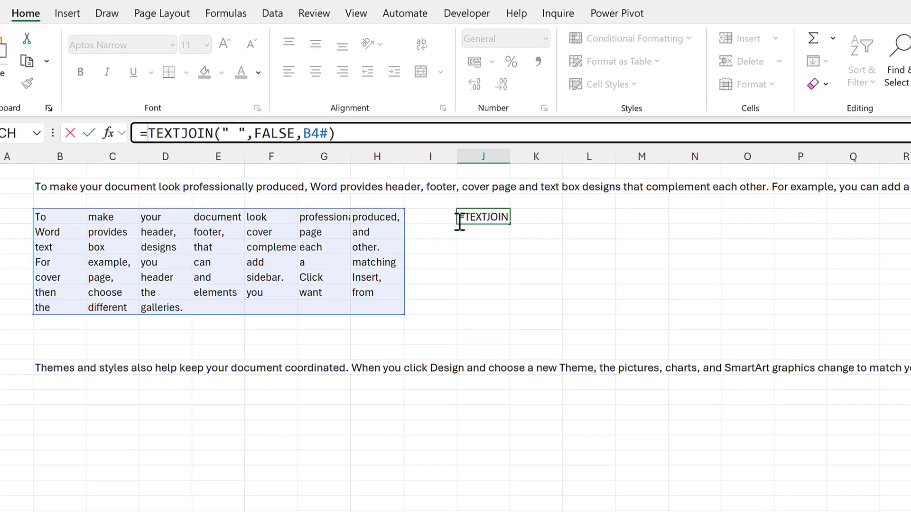
pyautogui.write('BYROW(')
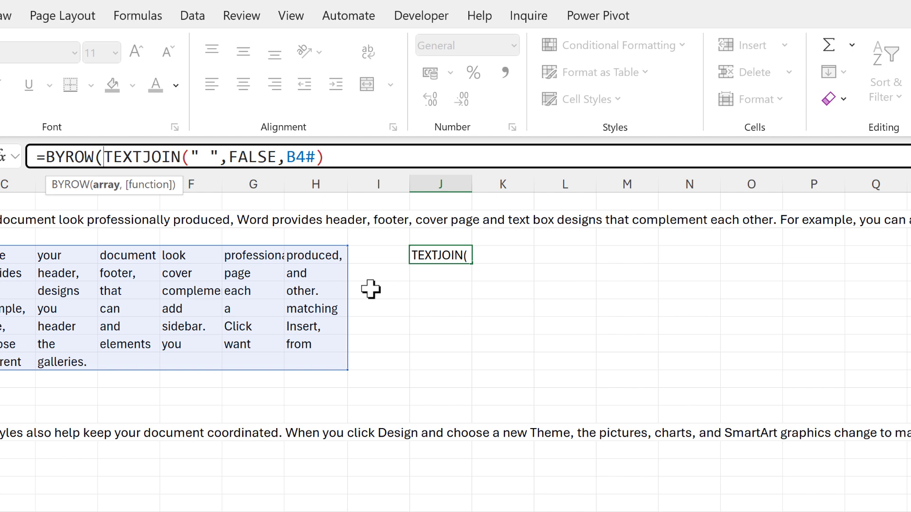
pyautogui.click(103, 158)
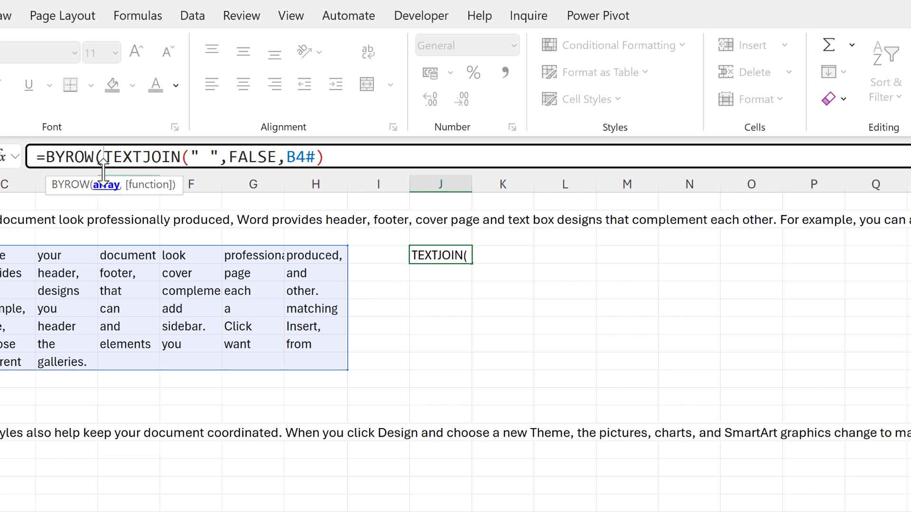
pyautogui.hotkey('ctrl', 'v')
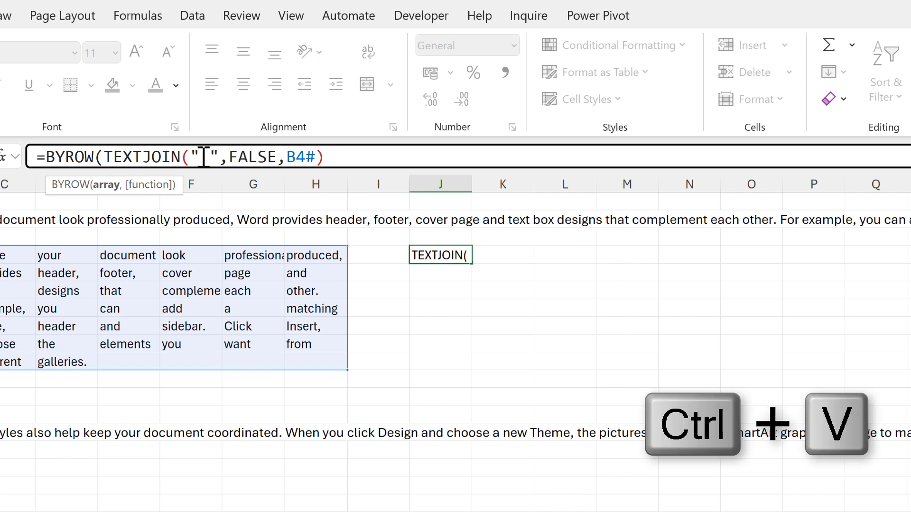
pyautogui.write('," "),7,""),')
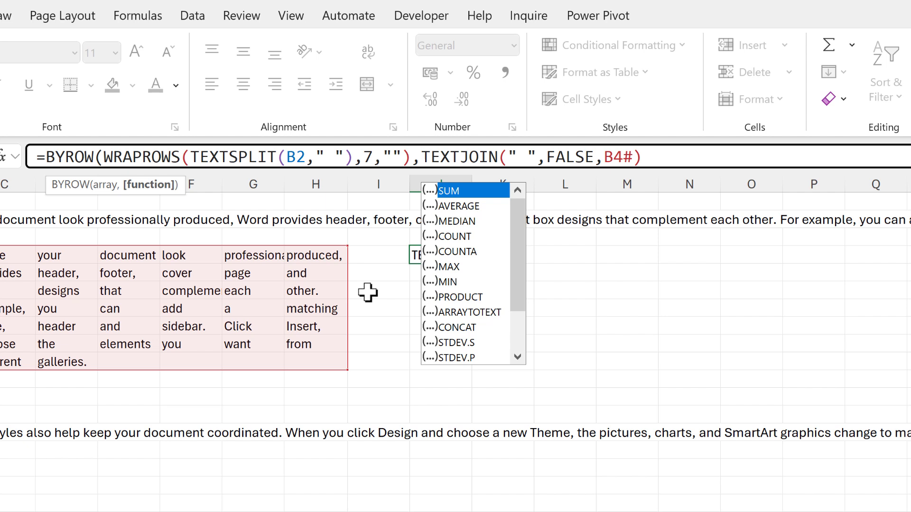
pyautogui.write('LAMB')
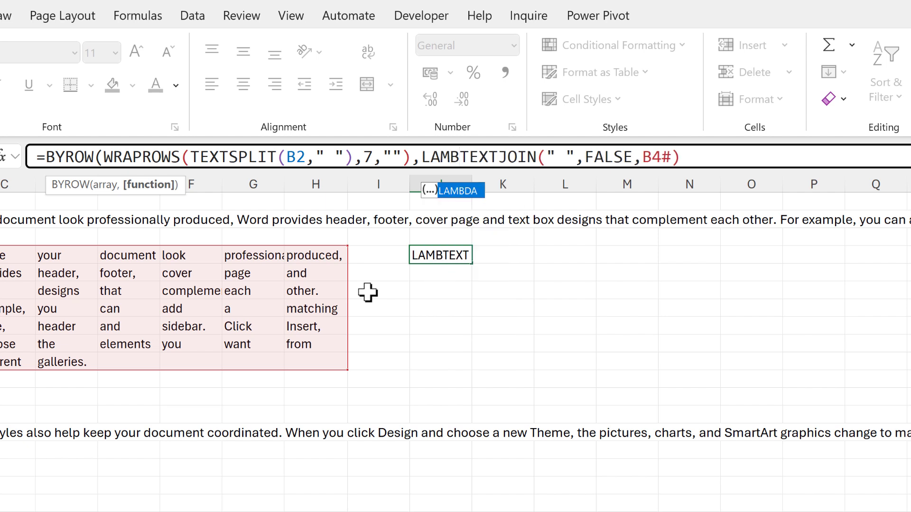
pyautogui.write('DA(')
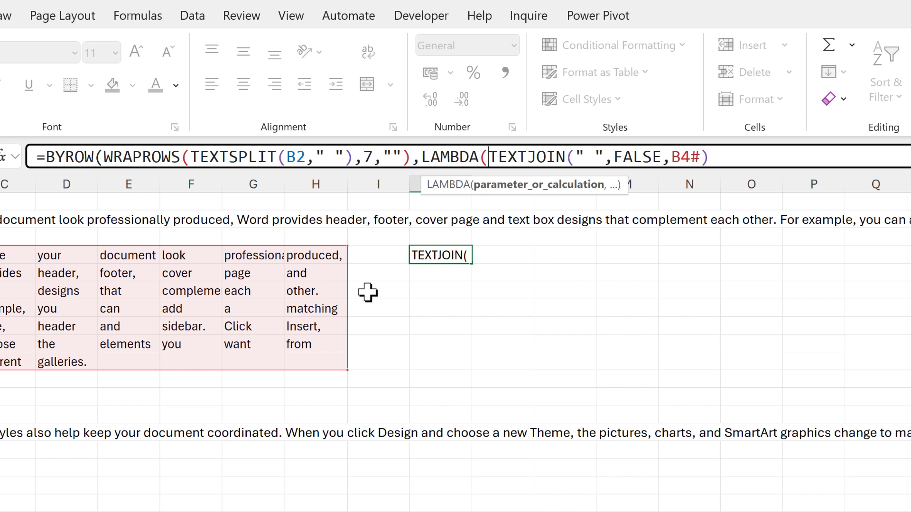
pyautogui.write('array')
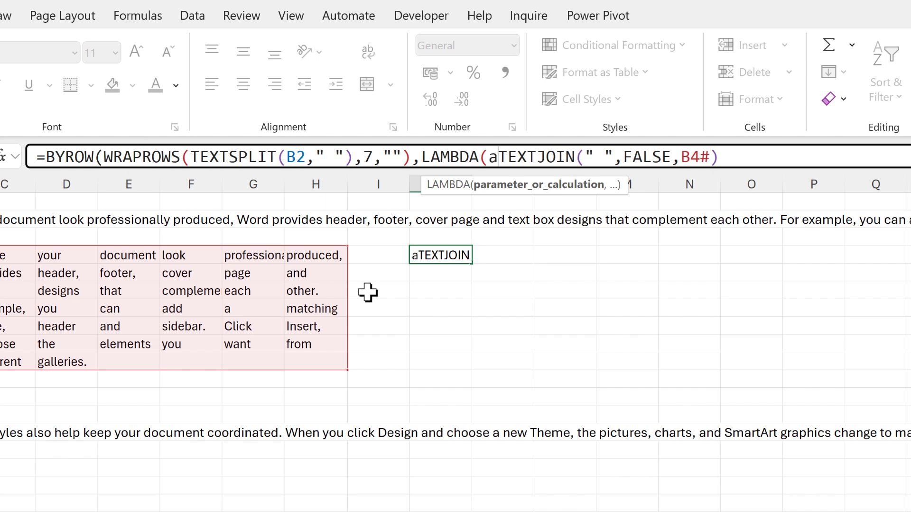
pyautogui.write(',')
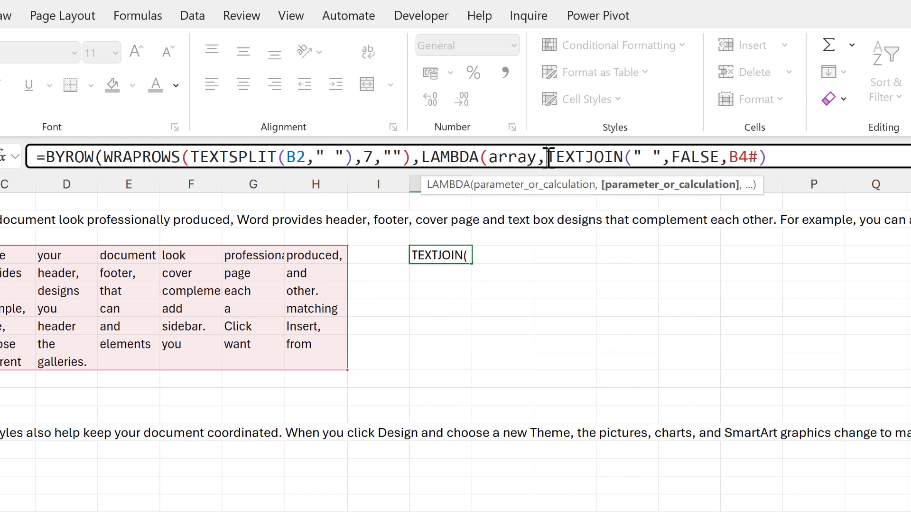
# Replace B4# with array inside TEXTJOIN and close the LAMBDA and BYROW parentheses.
pyautogui.moveTo(566, 157); pyautogui.dragTo(773, 155)
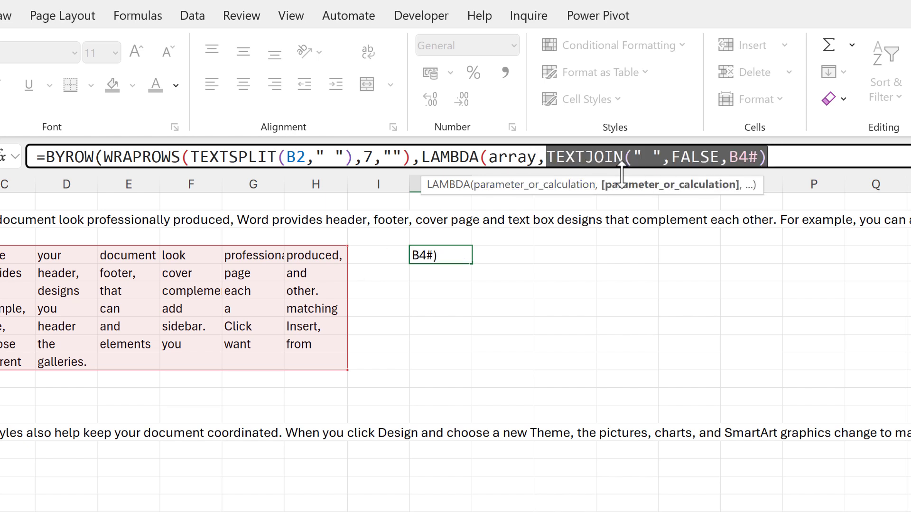
pyautogui.click(758, 157)
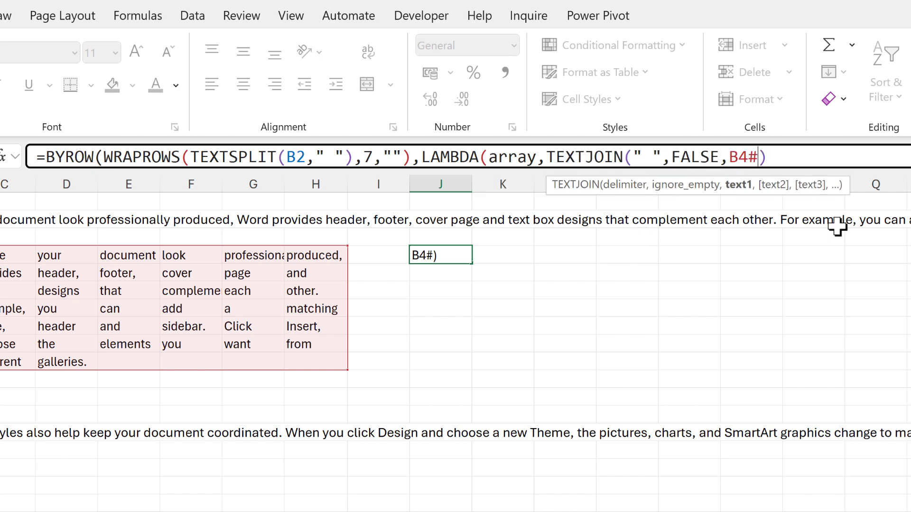
pyautogui.press('BackSpace')
pyautogui.press('BackSpace')
pyautogui.press('BackSpace')
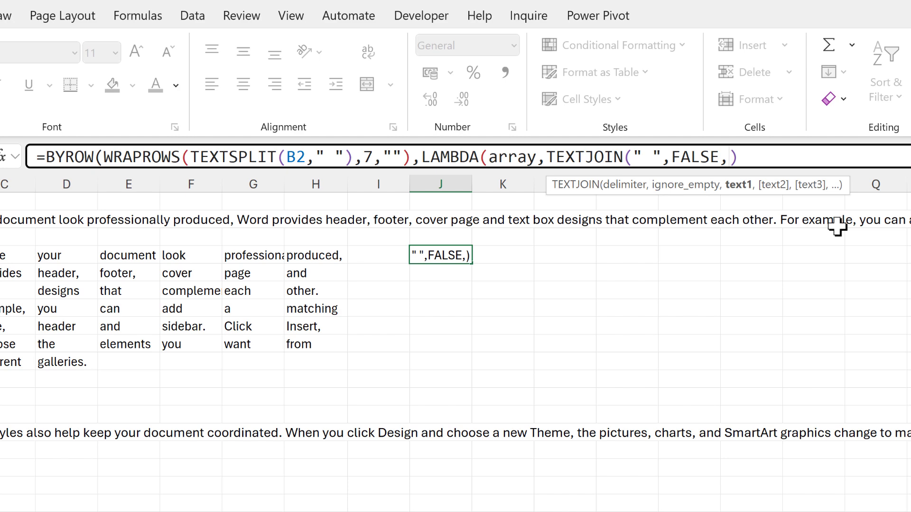
pyautogui.write('array')
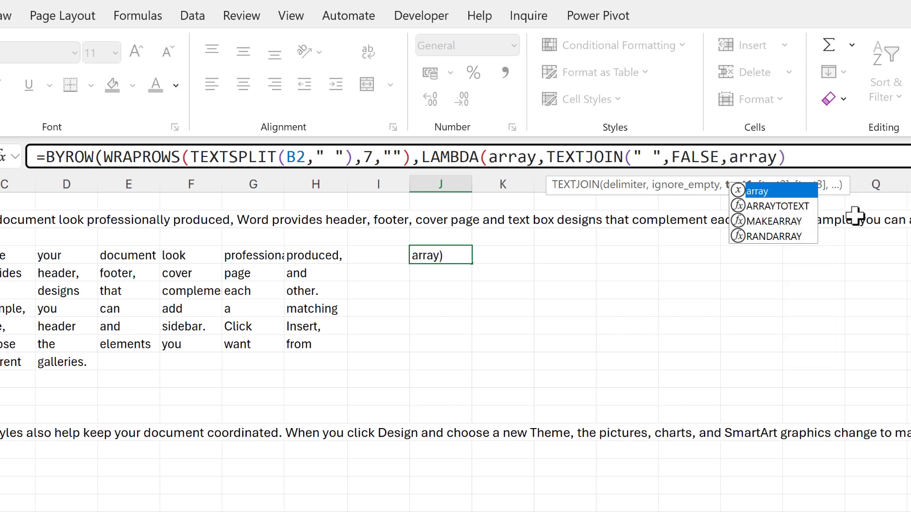
pyautogui.click(827, 160)
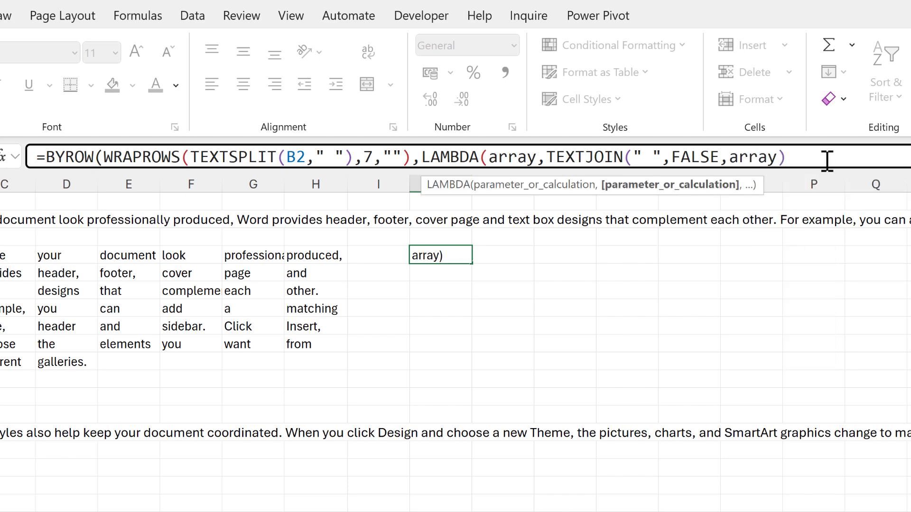
pyautogui.write('))')
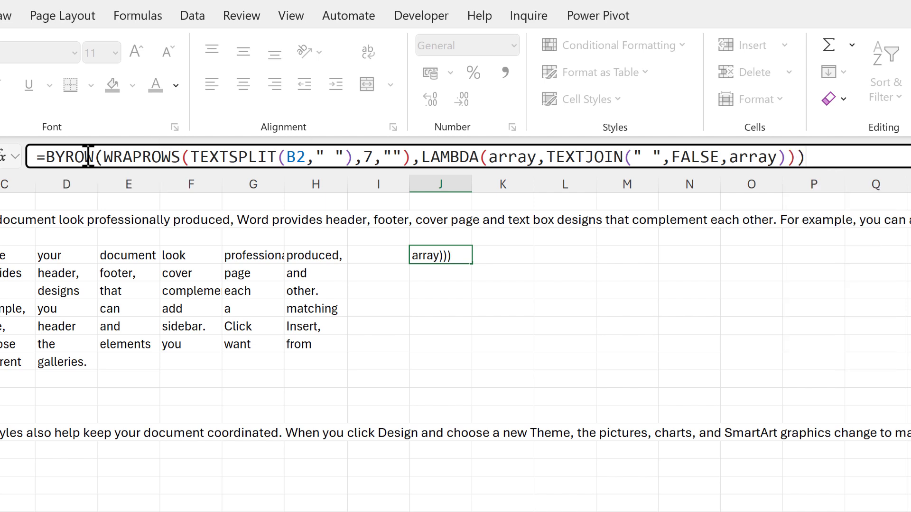
pyautogui.click(163, 159)
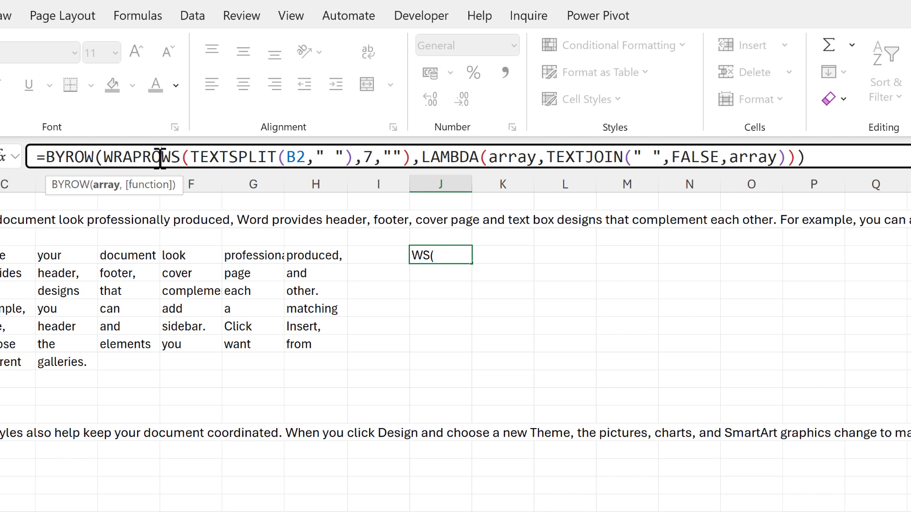
pyautogui.click(107, 189)
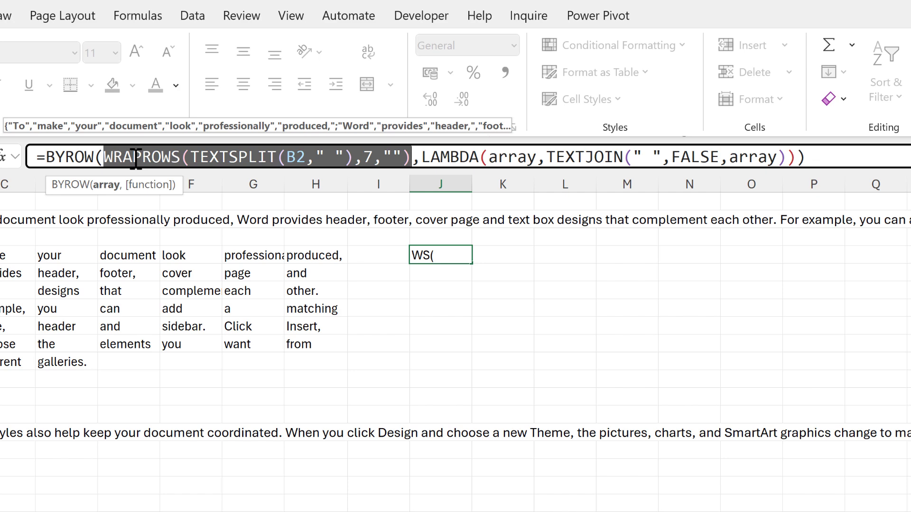
pyautogui.click(465, 157)
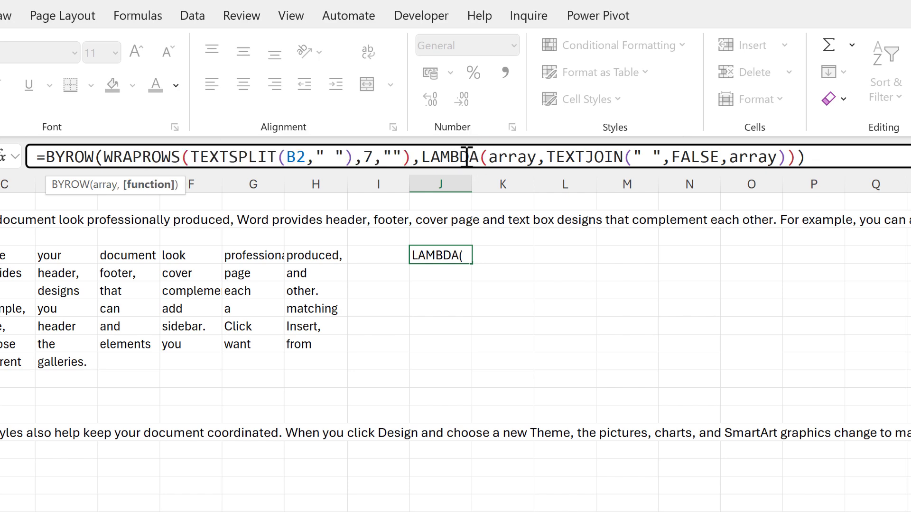
pyautogui.click(513, 158)
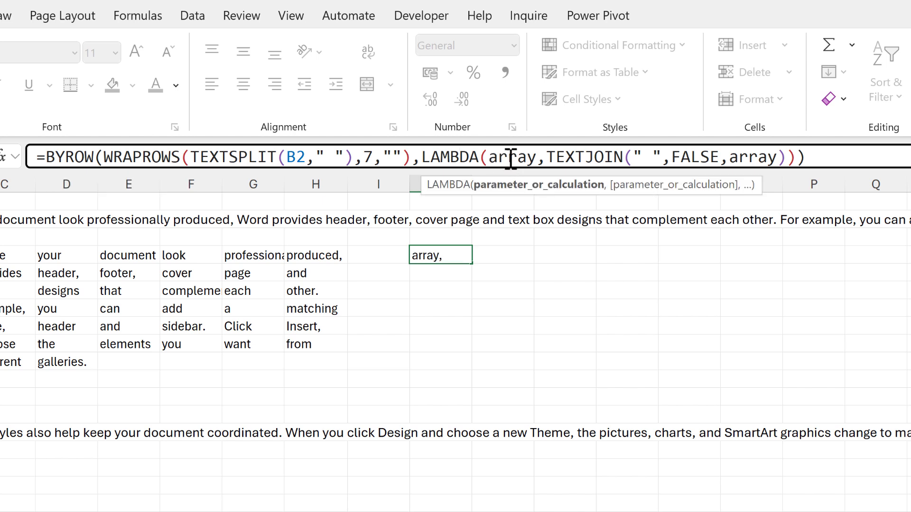
pyautogui.doubleClick(511, 158)
pyautogui.click(527, 158)
pyautogui.moveTo(549, 157); pyautogui.dragTo(787, 157)
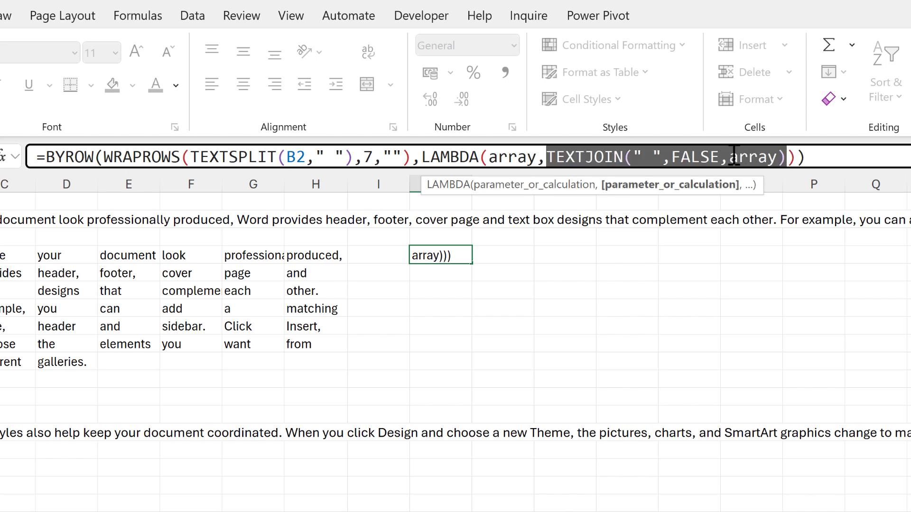
pyautogui.click(733, 157)
pyautogui.doubleClick(762, 156)
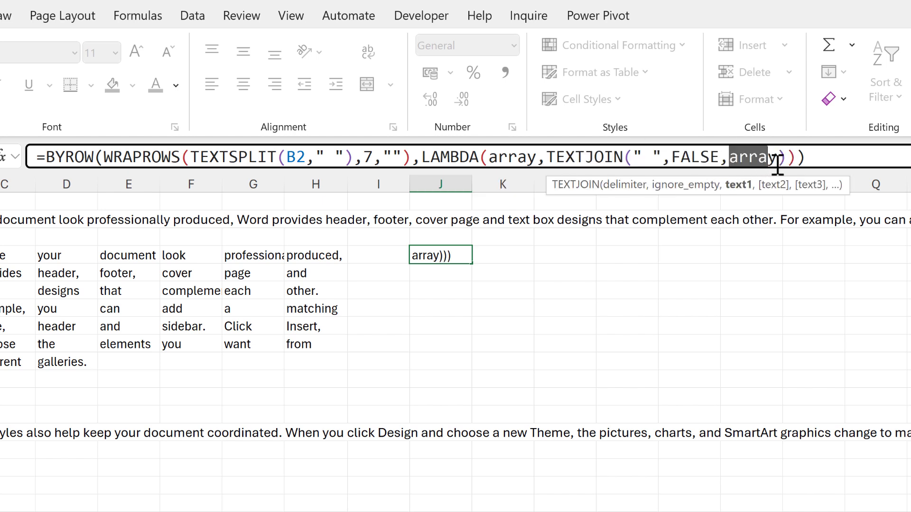
pyautogui.click(817, 156)
# Clear the WRAPROWS word grid from B4 and move J4's BYROW formula into B4.
pyautogui.press('Return')
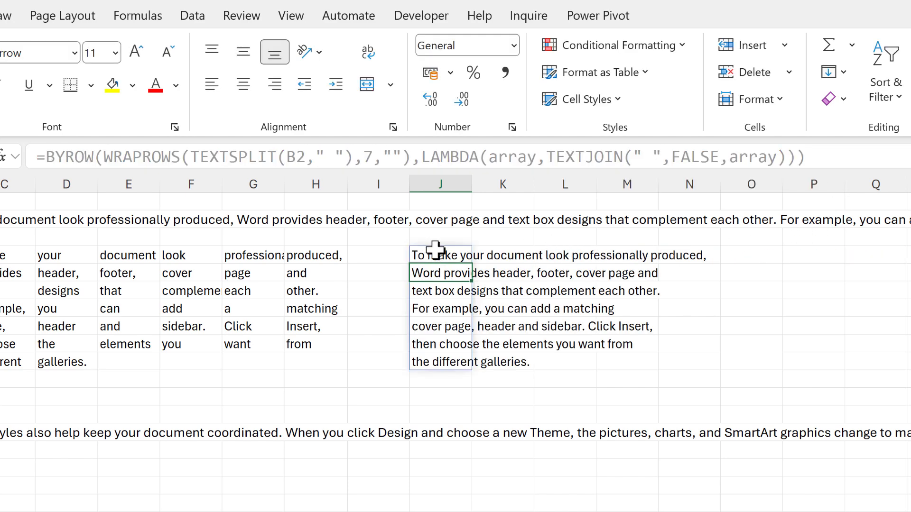
pyautogui.click(435, 249)
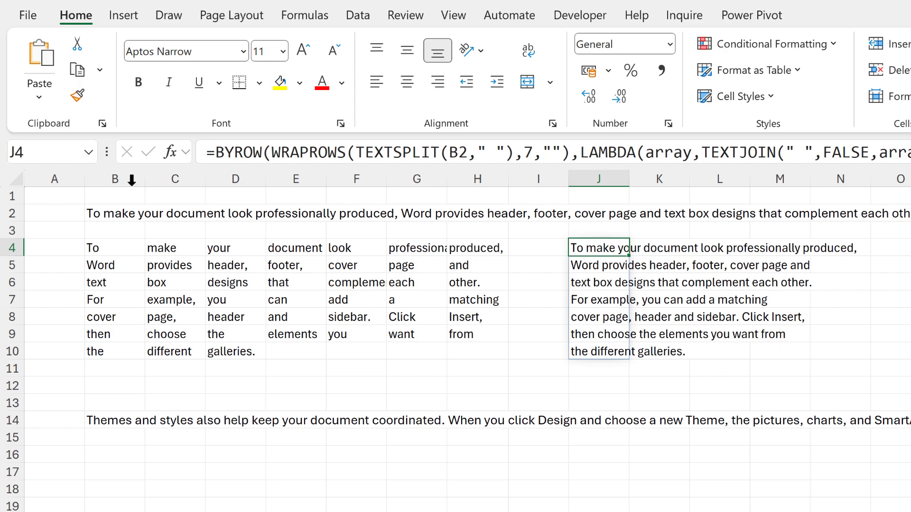
pyautogui.click(118, 244)
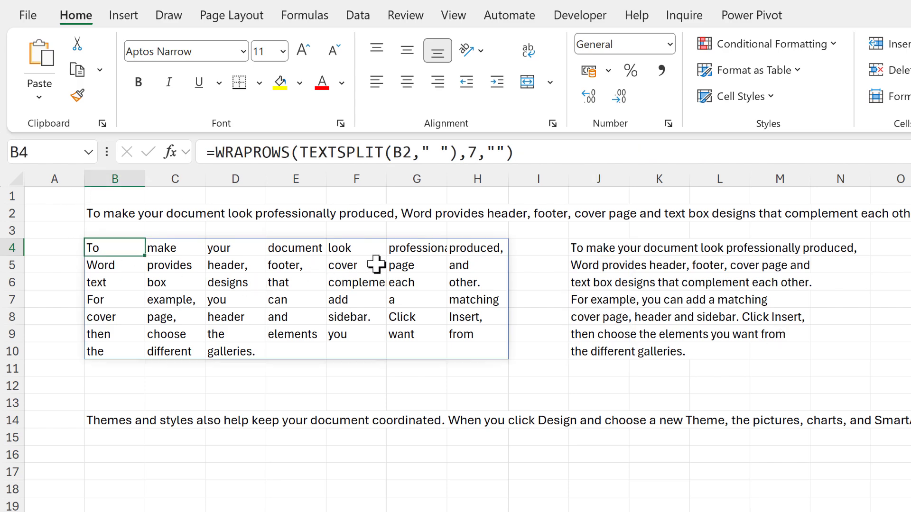
pyautogui.press('Delete')
pyautogui.click(591, 246)
pyautogui.moveTo(596, 239); pyautogui.dragTo(147, 260)
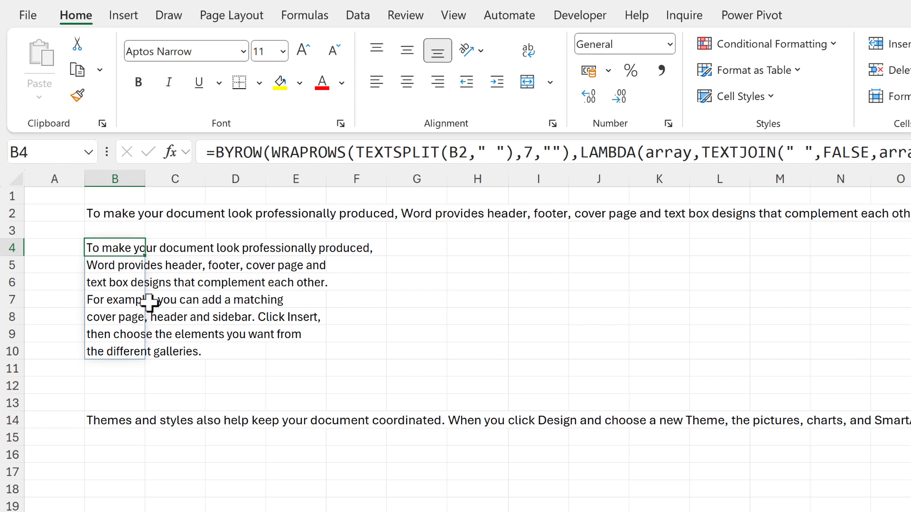
# Prefix B4's formula with LAMBDA(txt,num, ahead of the BYROW calculation.
pyautogui.click(216, 152)
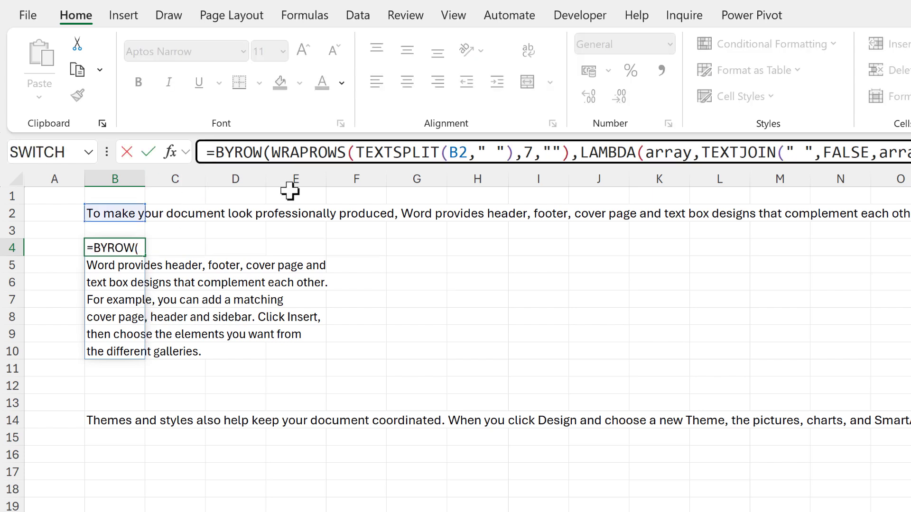
pyautogui.write('LAMBDA')
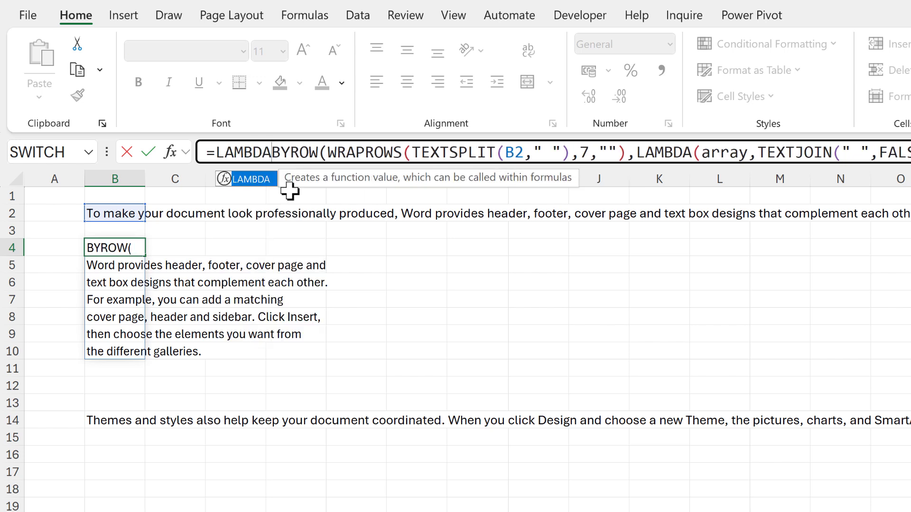
pyautogui.press('Tab')
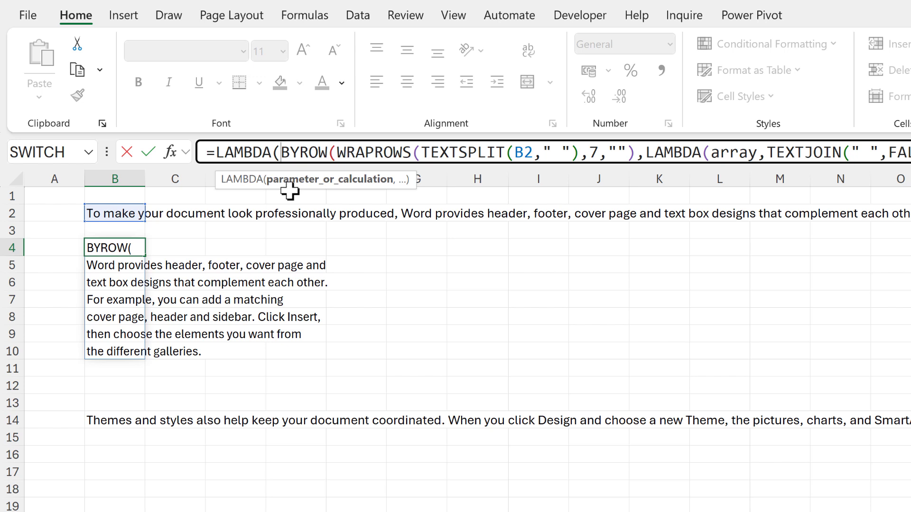
pyautogui.write('txt')
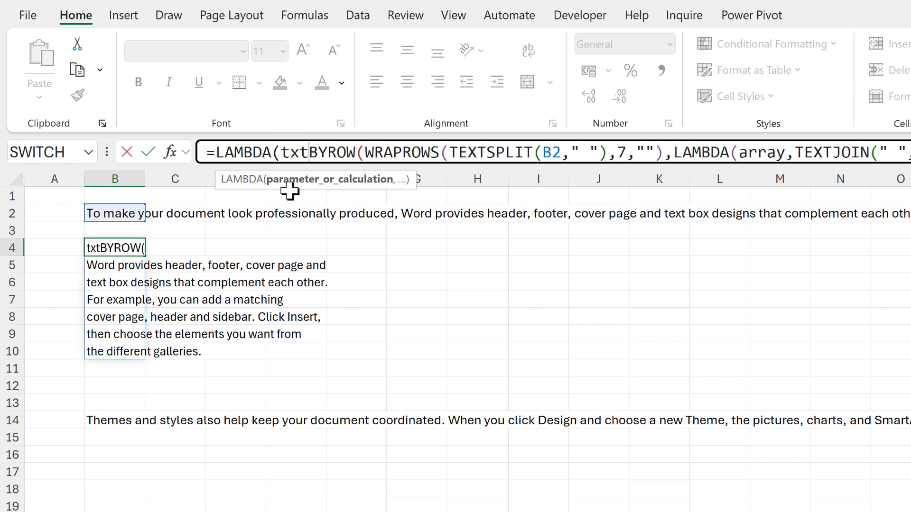
pyautogui.write(',')
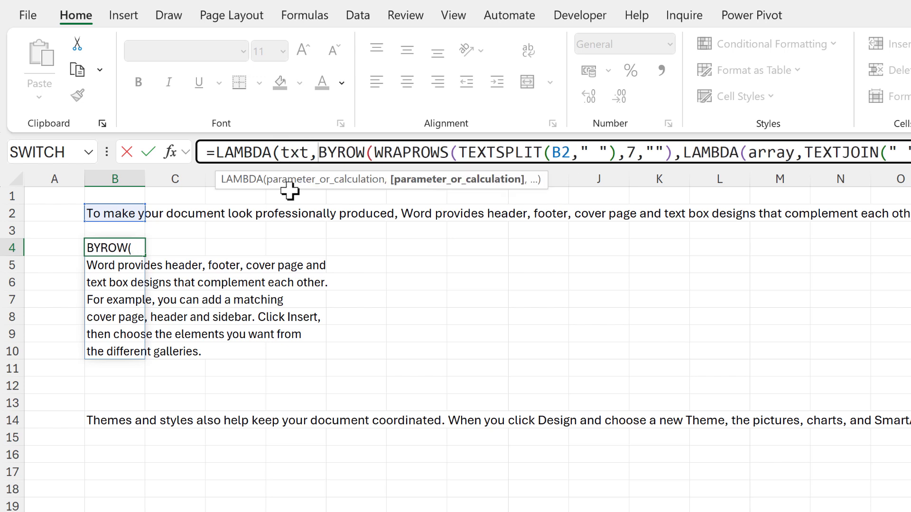
pyautogui.write('num,')
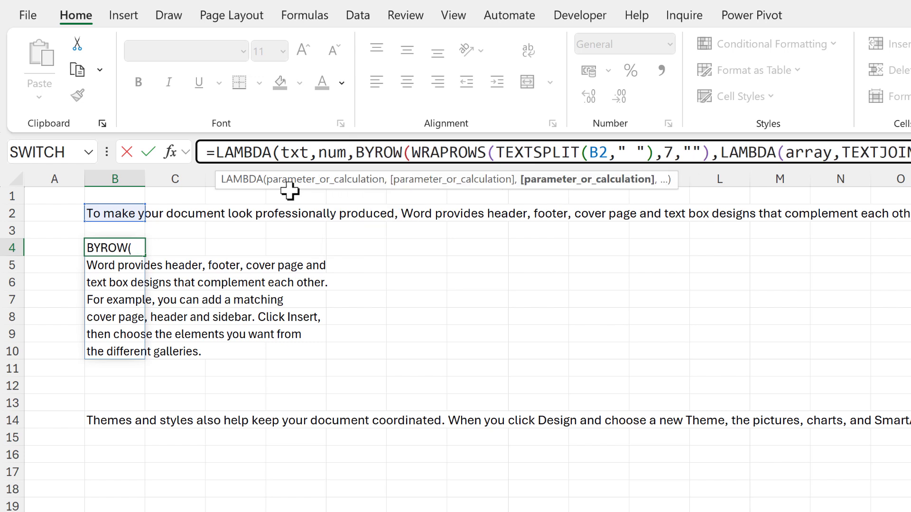
pyautogui.moveTo(358, 152); pyautogui.dragTo(726, 152)
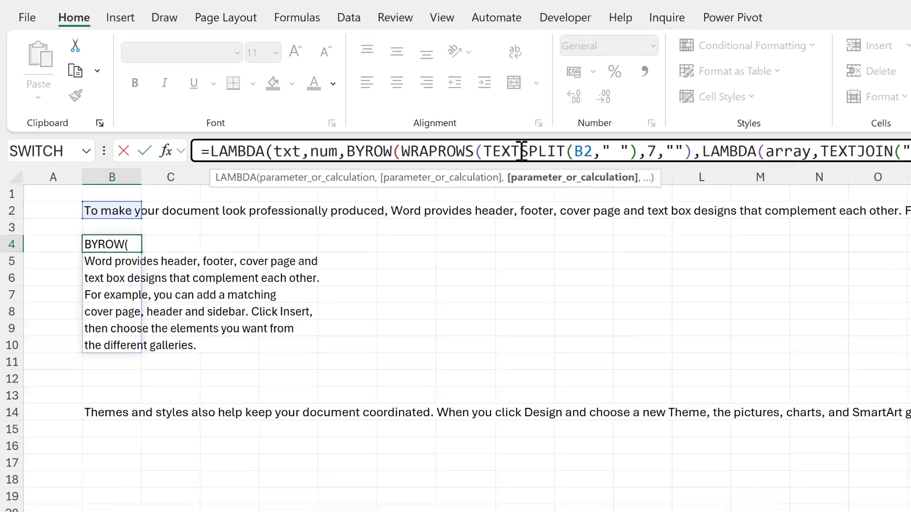
pyautogui.moveTo(860, 154); pyautogui.dragTo(910, 146)
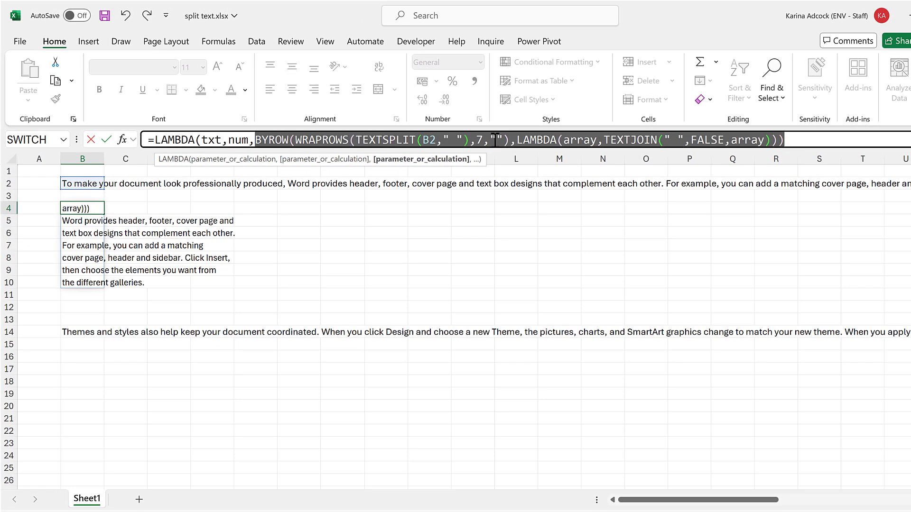
# Replace B2 with txt and 7 with num in the LAMBDA, then call it with (B2,7).
pyautogui.click(428, 140)
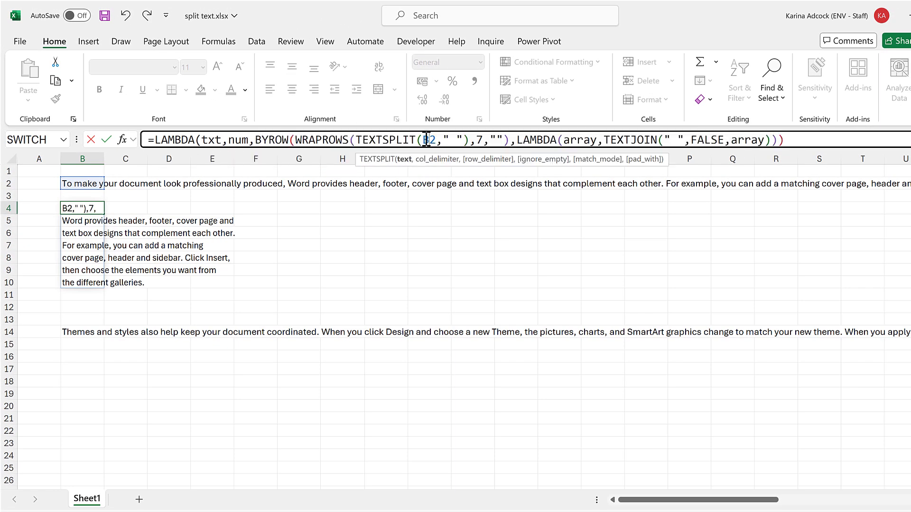
pyautogui.doubleClick(429, 140)
pyautogui.write('txt')
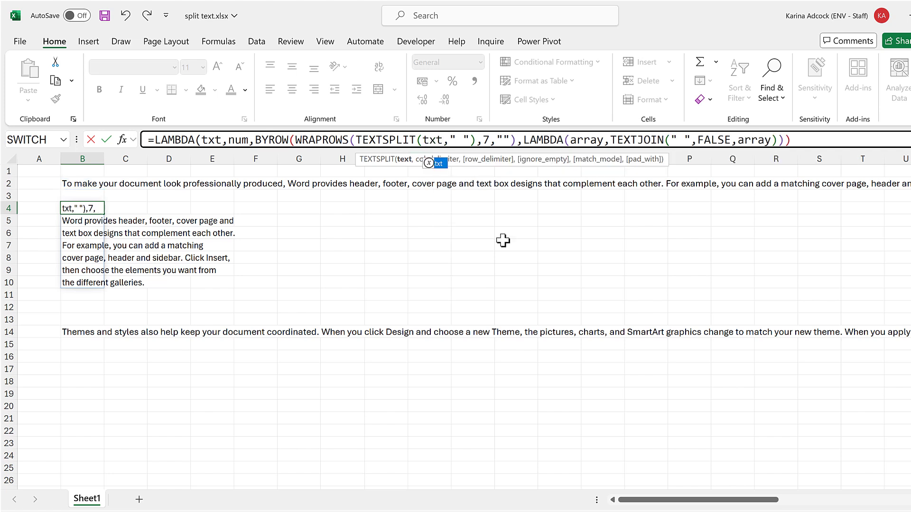
pyautogui.doubleClick(486, 140)
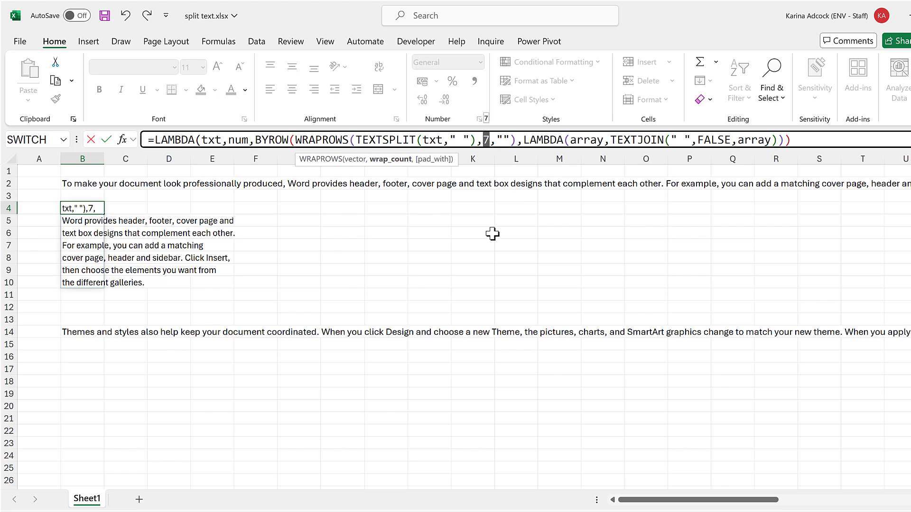
pyautogui.write('num')
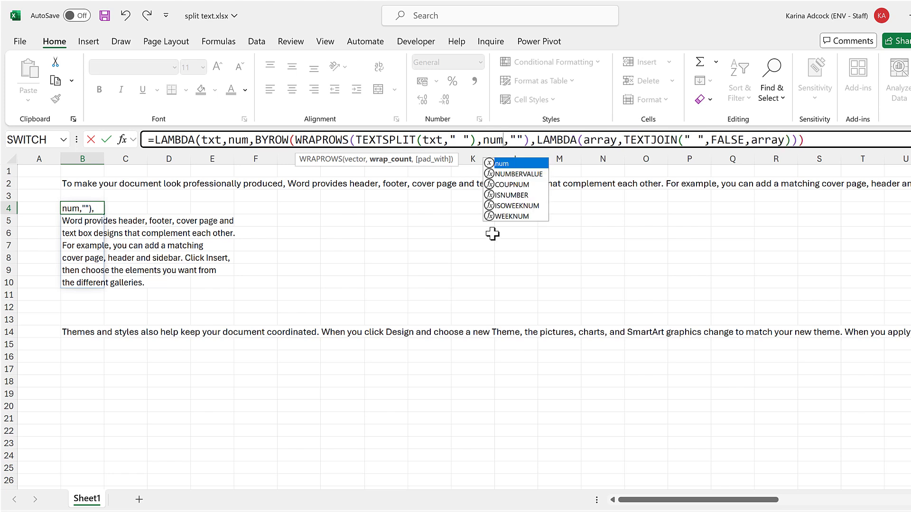
pyautogui.click(826, 140)
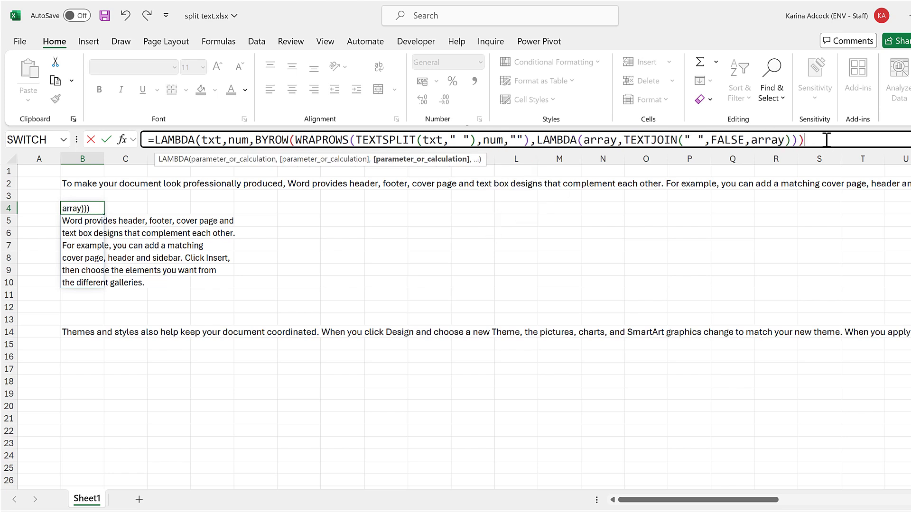
pyautogui.write(')')
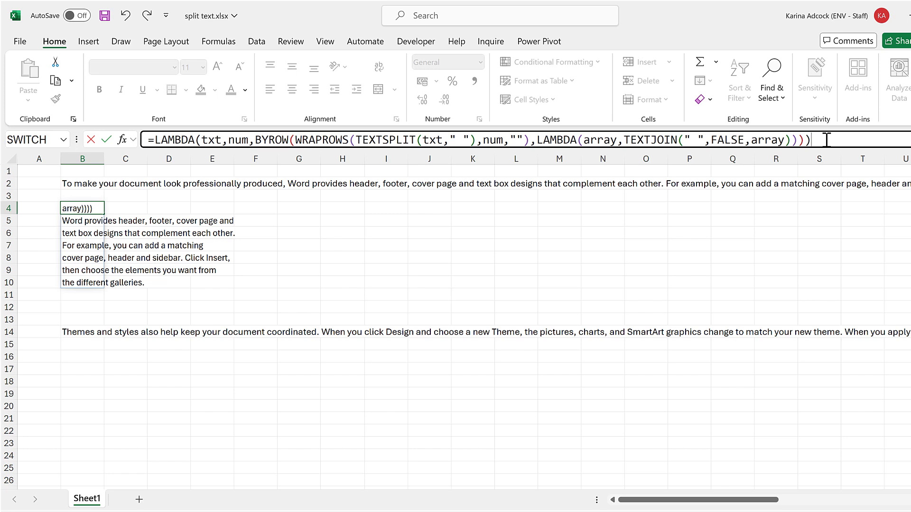
pyautogui.write('(')
pyautogui.click(78, 180)
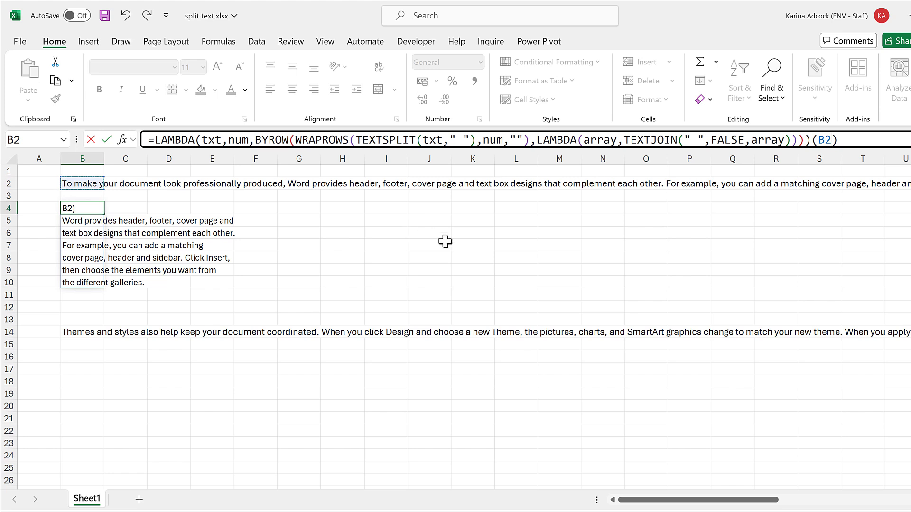
pyautogui.write(',7')
# Commit B4's LAMBDA and copy its definition text, leaving out the (B2,7) call.
pyautogui.press('Return')
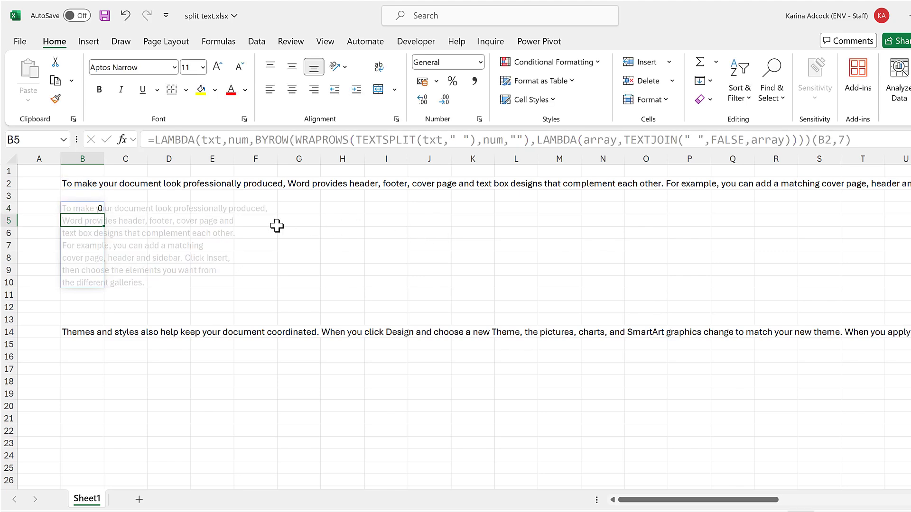
pyautogui.click(101, 207)
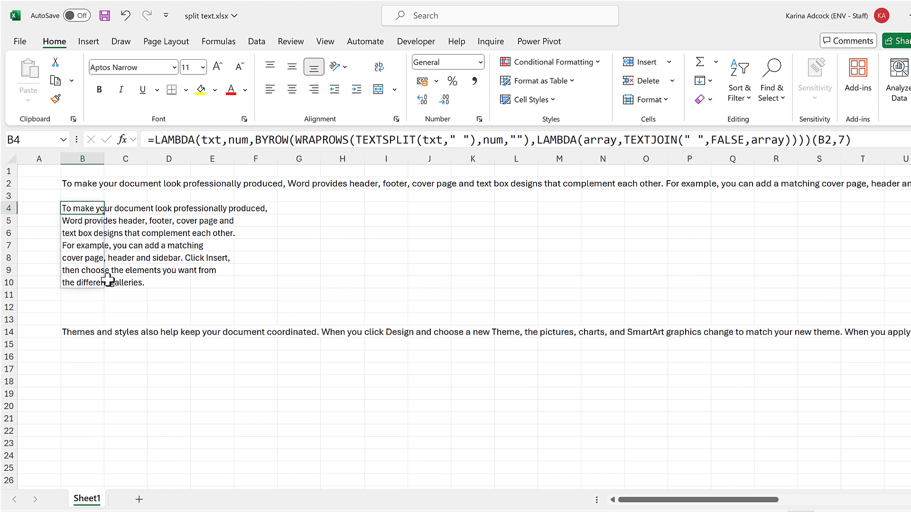
pyautogui.moveTo(146, 140); pyautogui.dragTo(813, 140)
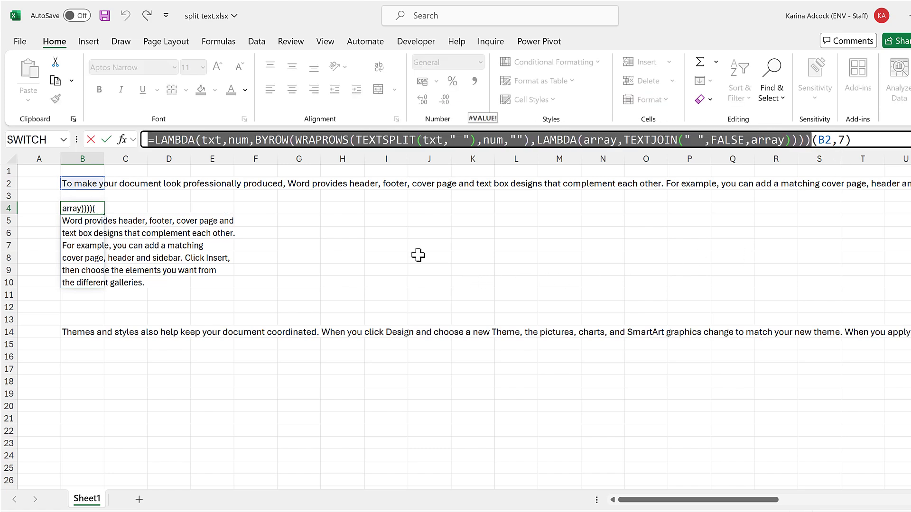
pyautogui.hotkey('ctrl', 'c')
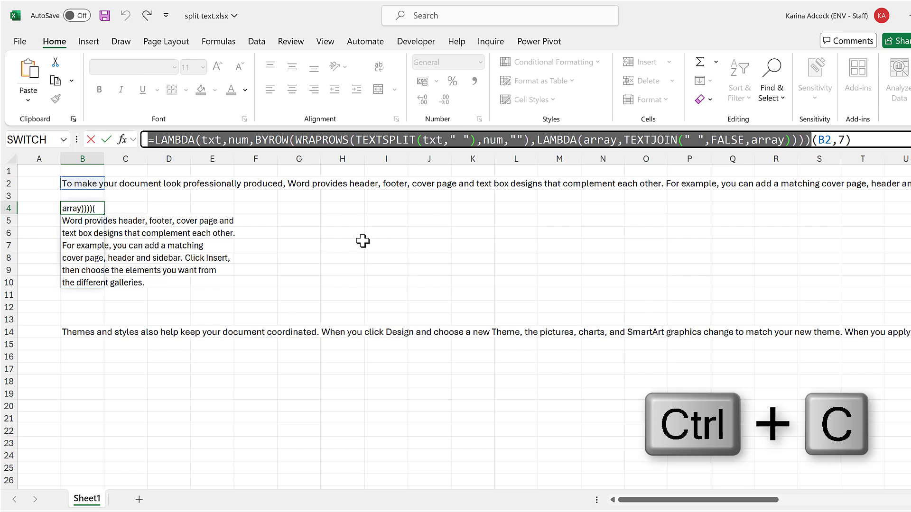
pyautogui.press('Escape')
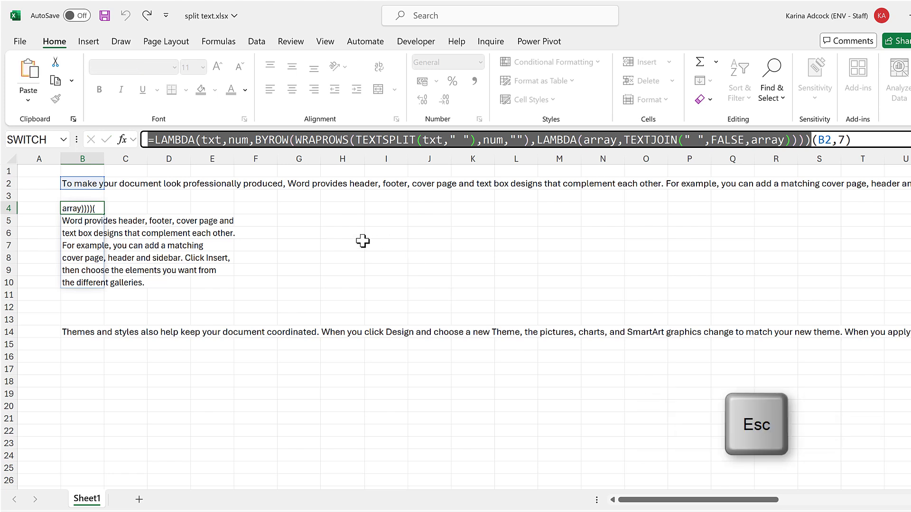
pyautogui.click(346, 210)
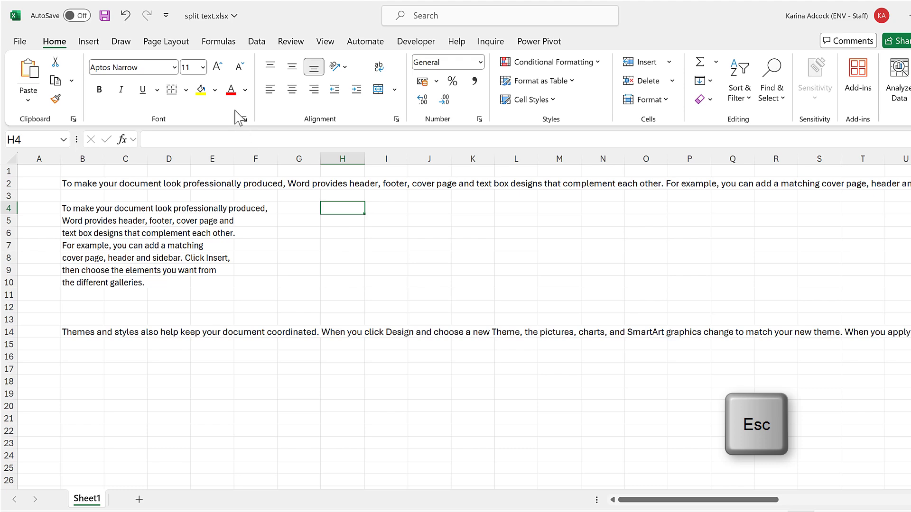
# Create the name SplitText in the Formulas tab's New Name dialog, with the copied LAMBDA as Refers to.
pyautogui.click(228, 47)
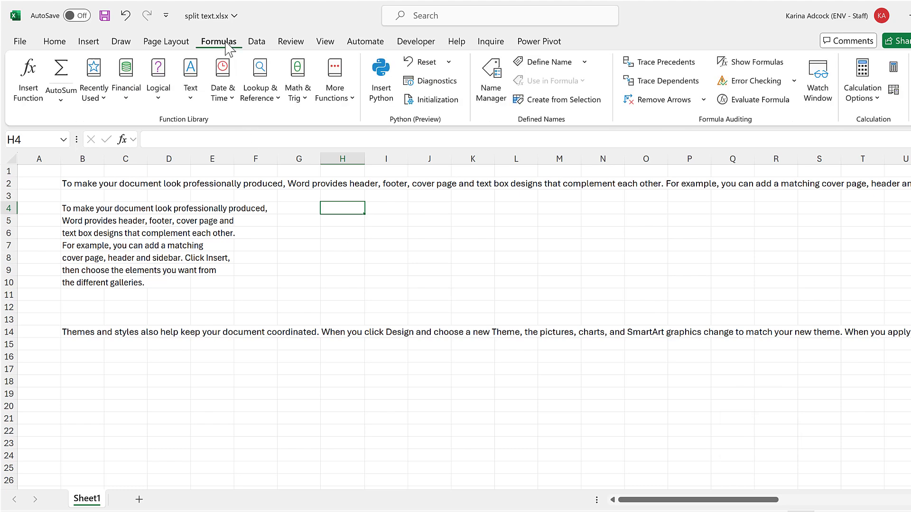
pyautogui.click(568, 65)
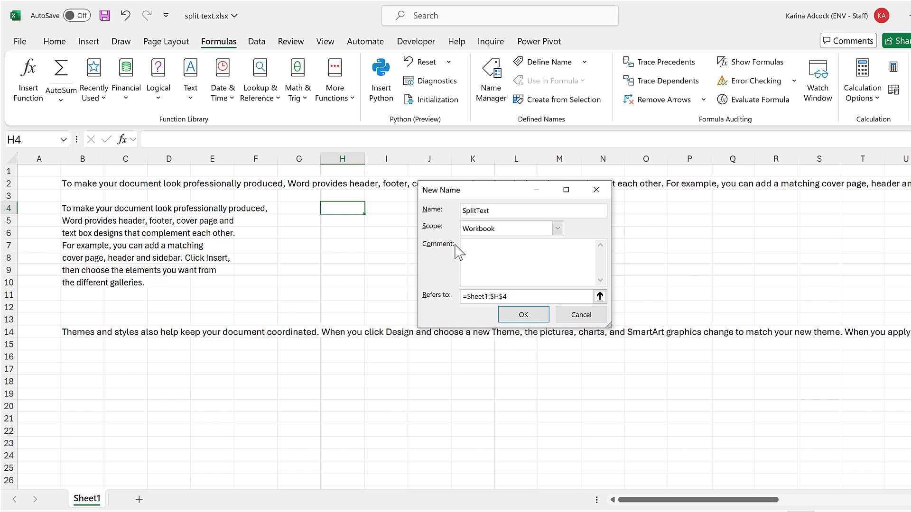
pyautogui.moveTo(524, 296); pyautogui.dragTo(453, 296)
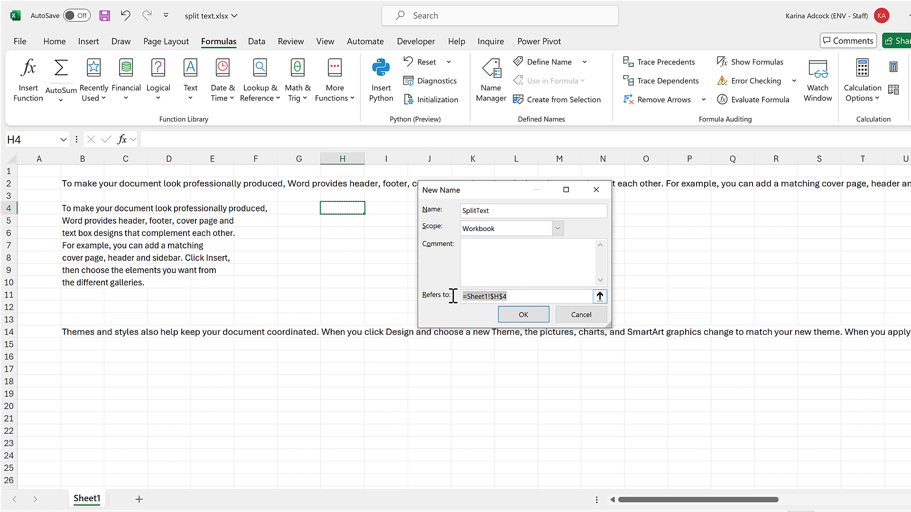
pyautogui.hotkey('ctrl', 'v')
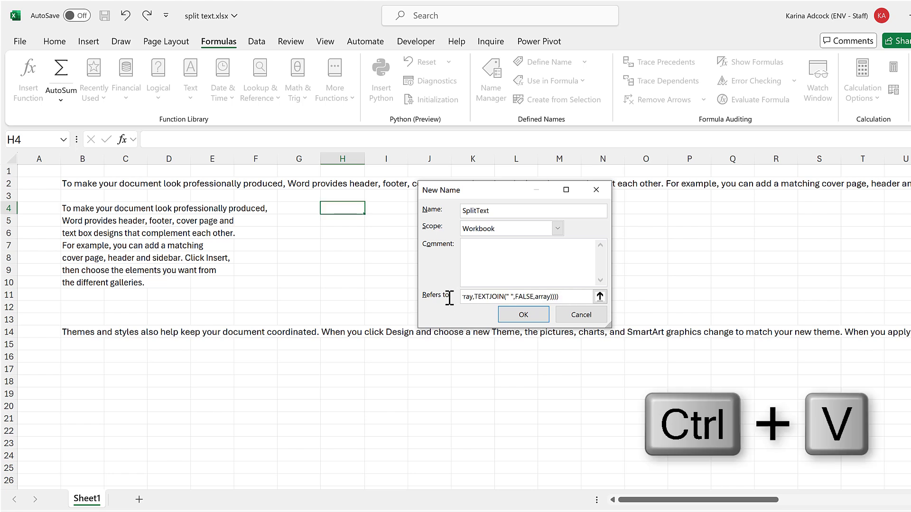
pyautogui.moveTo(574, 296); pyautogui.dragTo(413, 299)
pyautogui.click(486, 297)
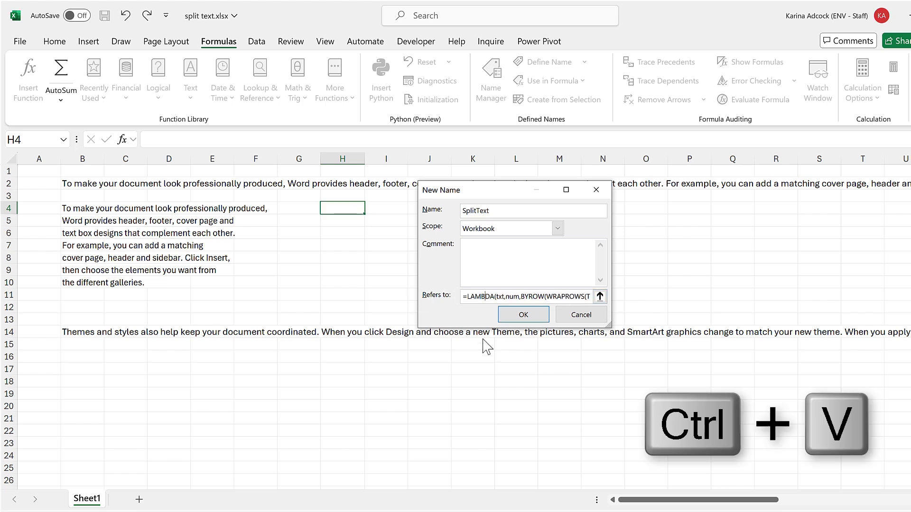
pyautogui.click(516, 322)
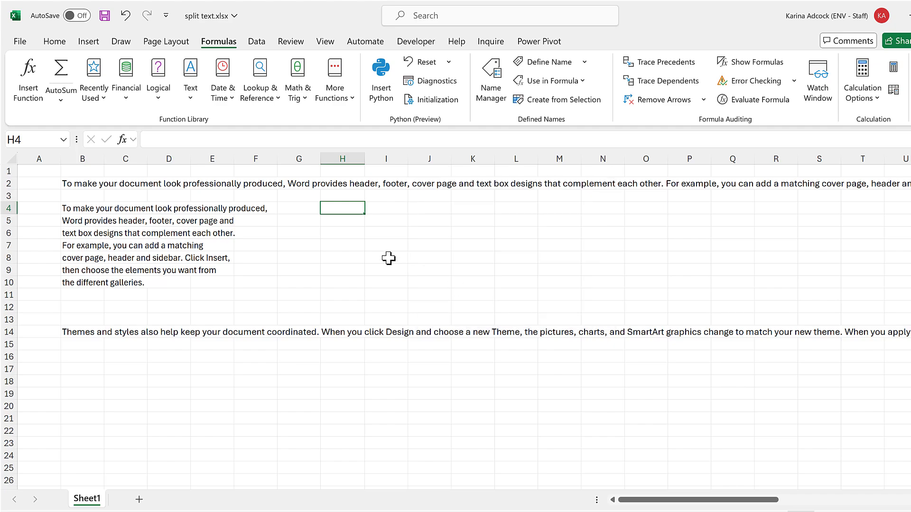
# Enter =SplitText(B2,7) in H4 so the B2 paragraph spills as seven-word lines down H4:H10.
pyautogui.write('=spl')
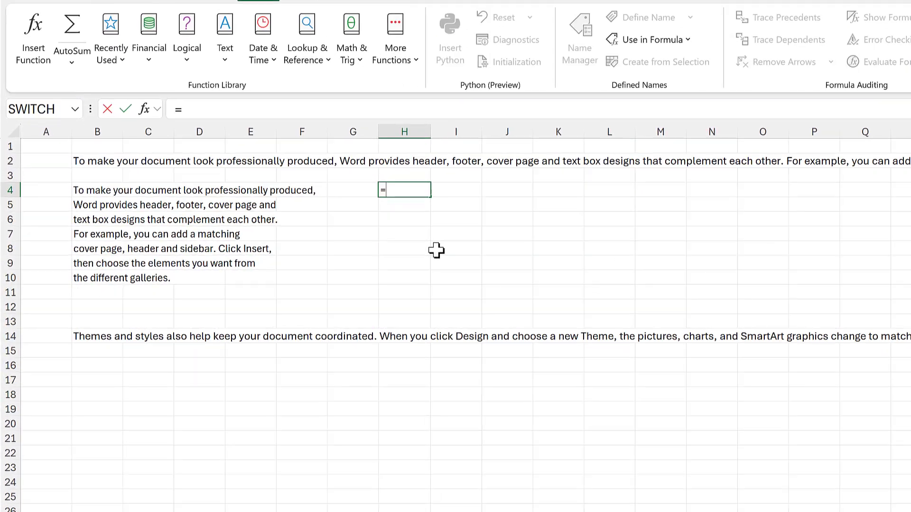
pyautogui.write('it')
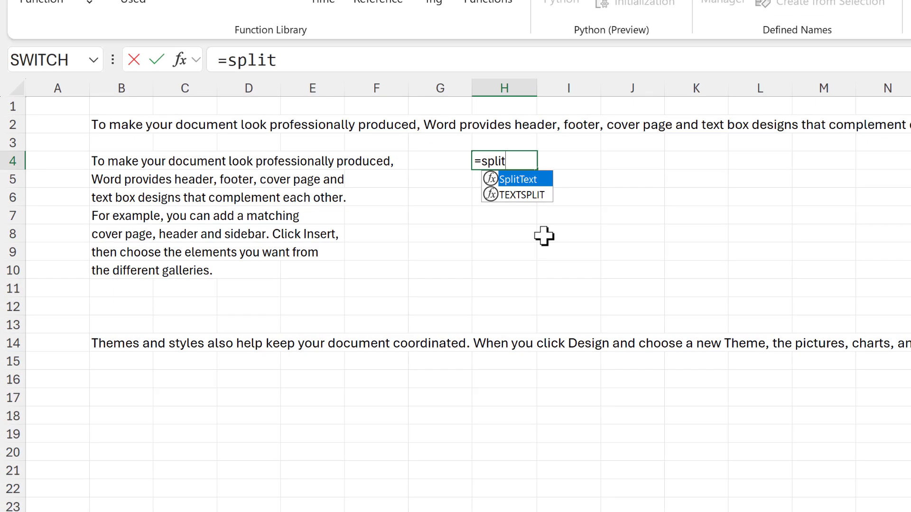
pyautogui.doubleClick(546, 179)
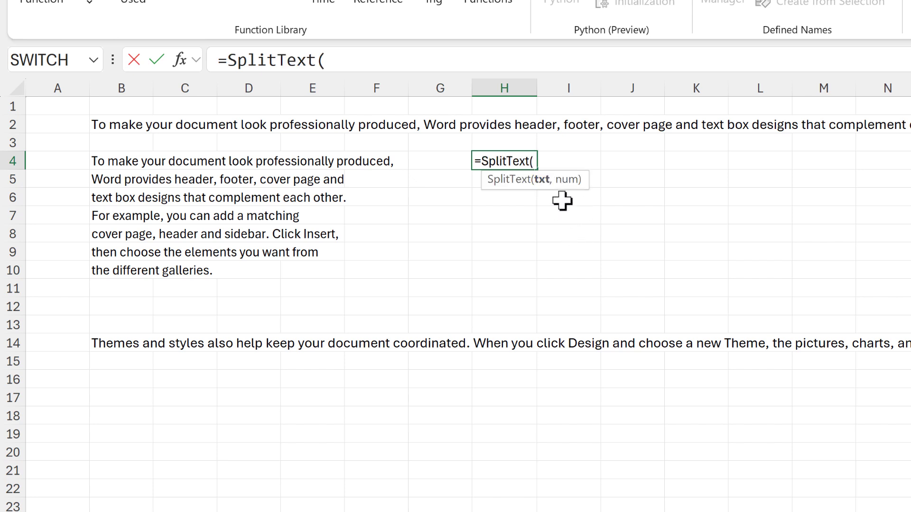
pyautogui.click(113, 125)
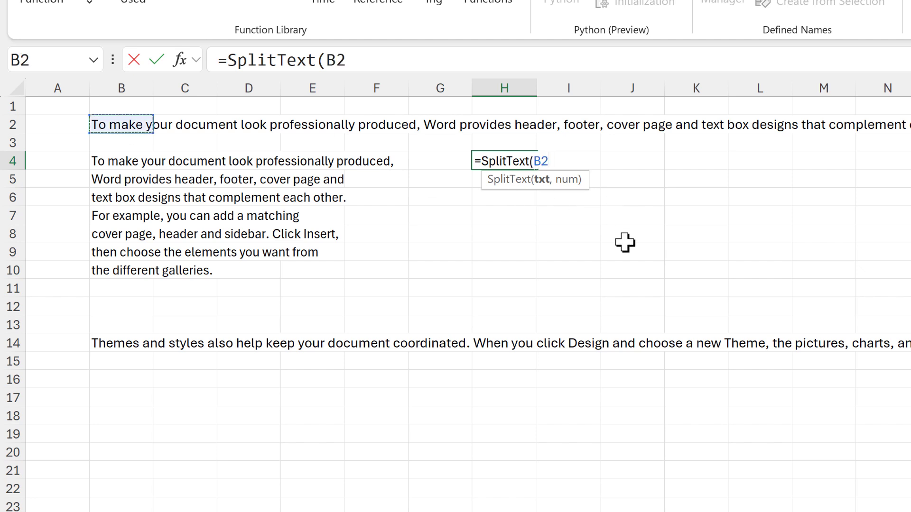
pyautogui.write(',7')
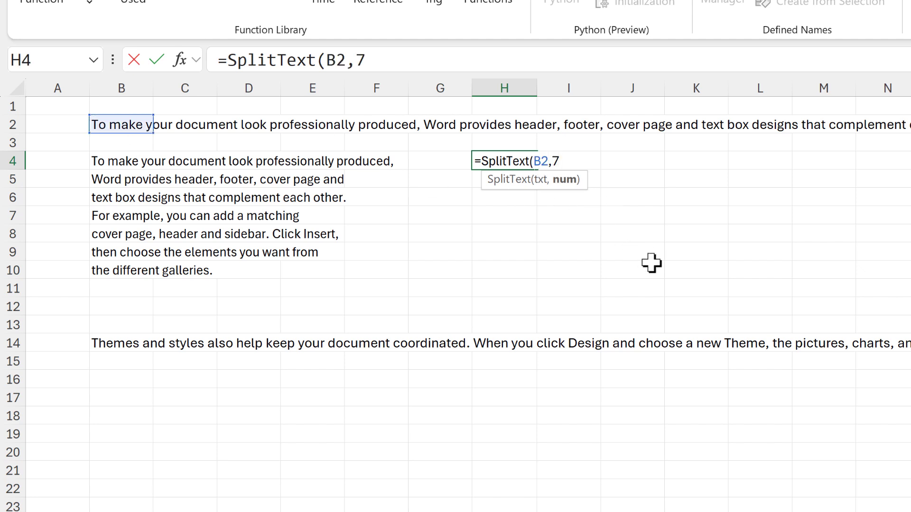
pyautogui.write(')')
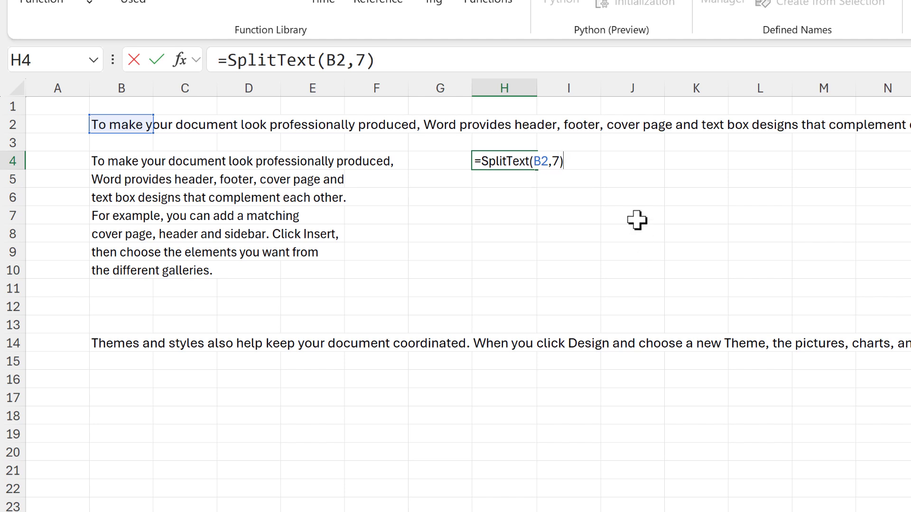
pyautogui.press('Return')
pyautogui.click(514, 159)
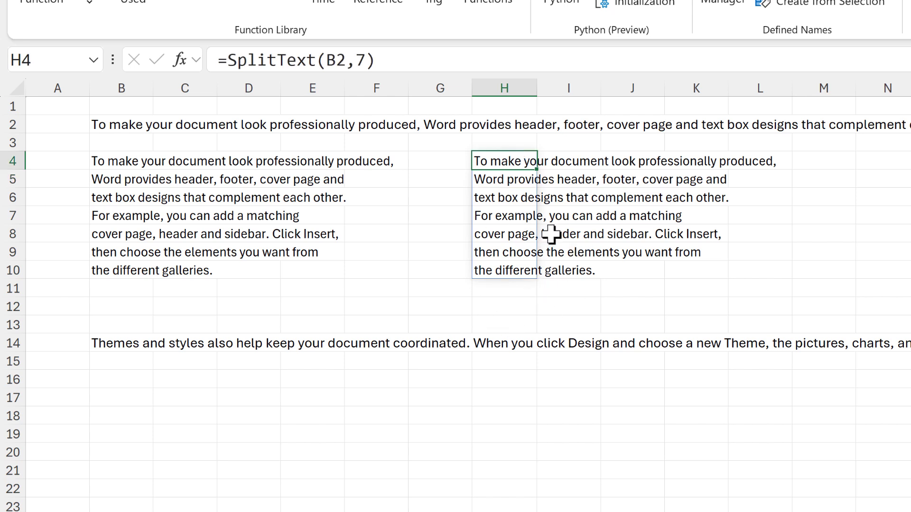
pyautogui.scroll(-3, 550, 234)
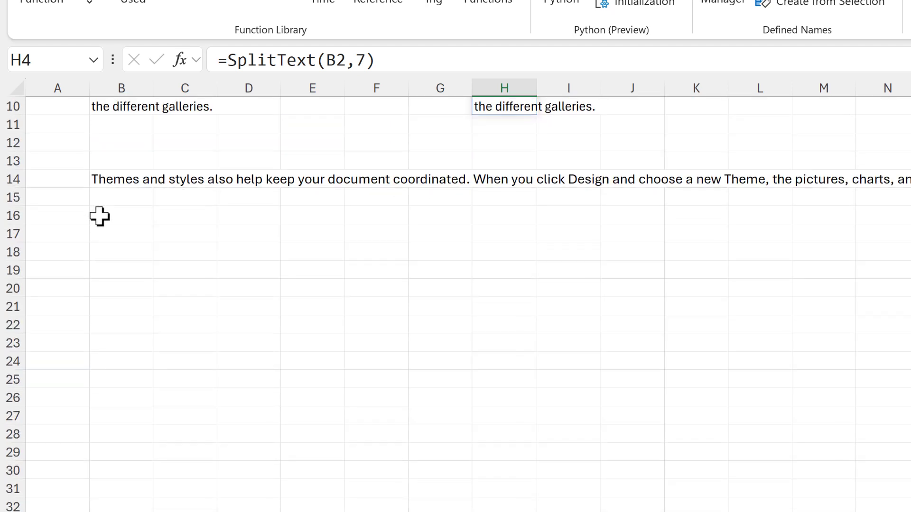
# Enter =SplitText(B14,7) in B16, spilling the second paragraph as seven-word lines down B16:B21.
pyautogui.click(98, 216)
pyautogui.write('=')
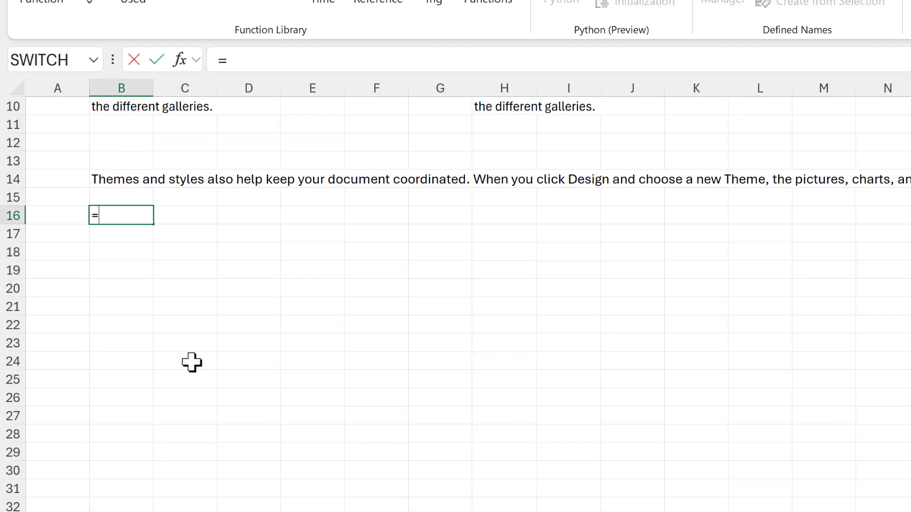
pyautogui.write('splittex')
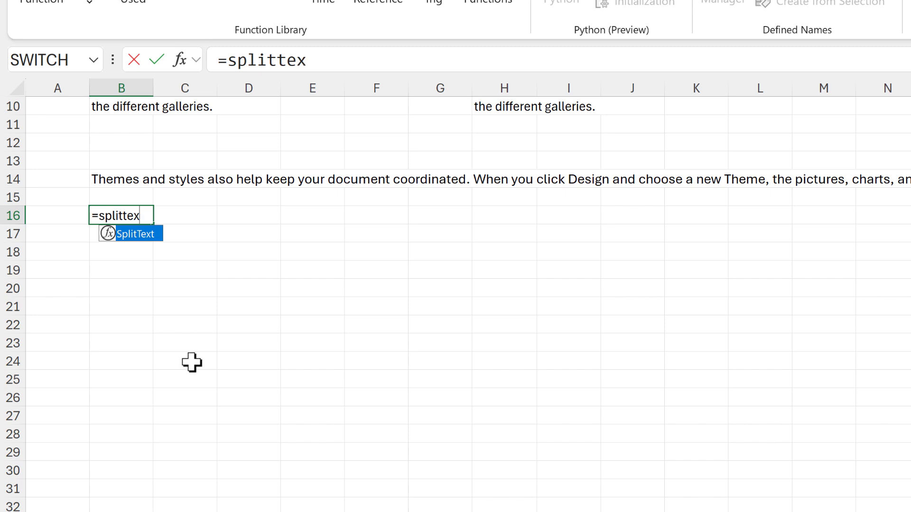
pyautogui.press('Tab')
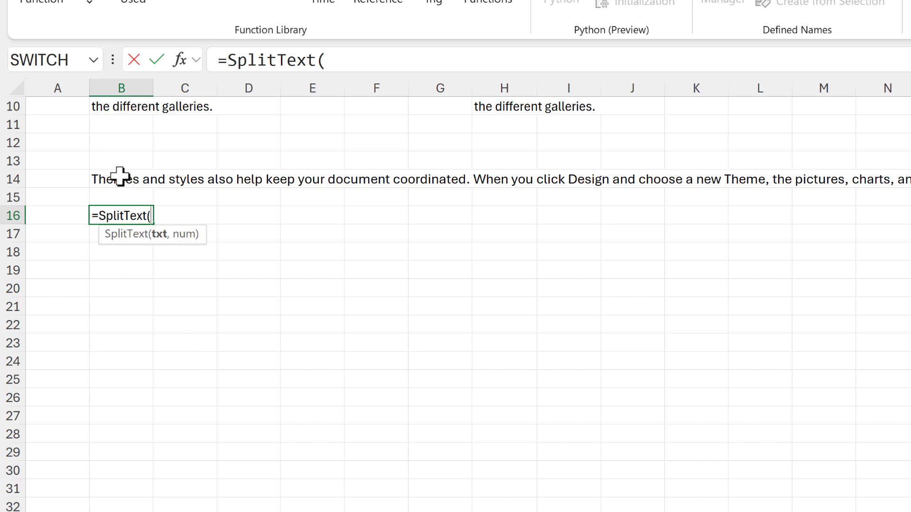
pyautogui.click(118, 179)
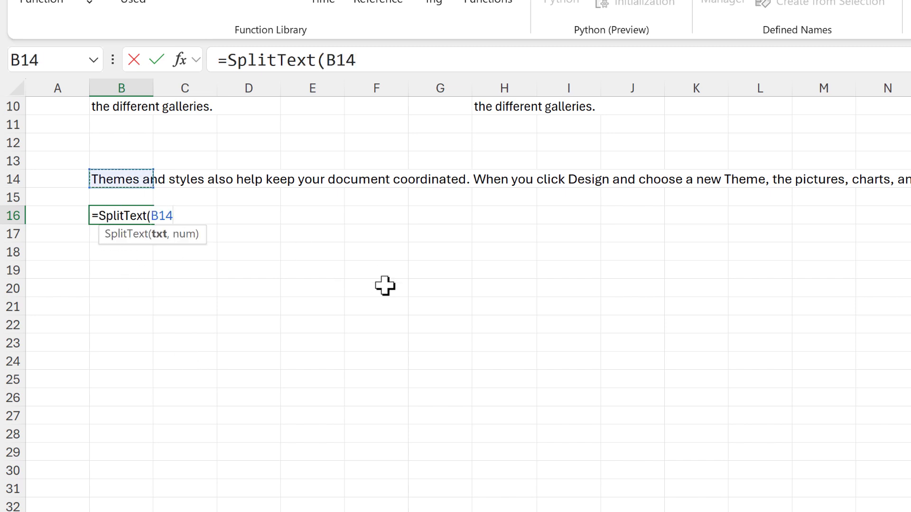
pyautogui.write(',7')
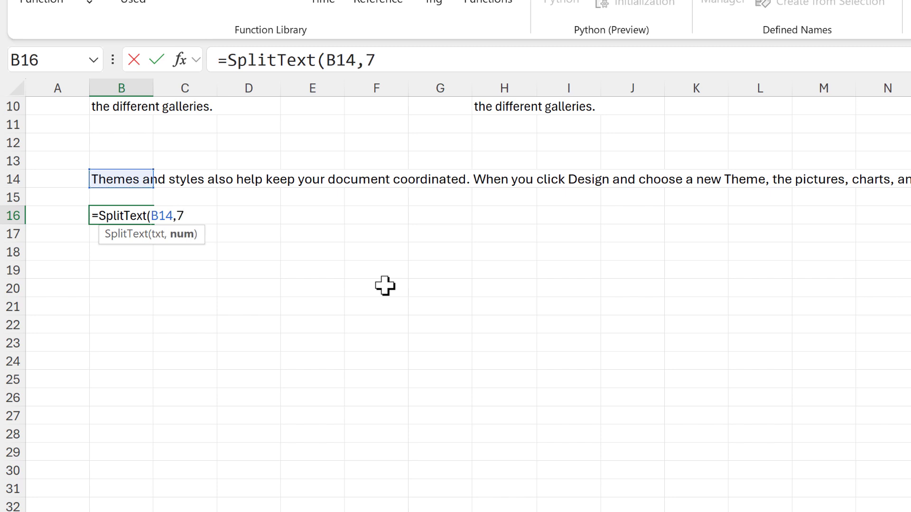
pyautogui.write(')')
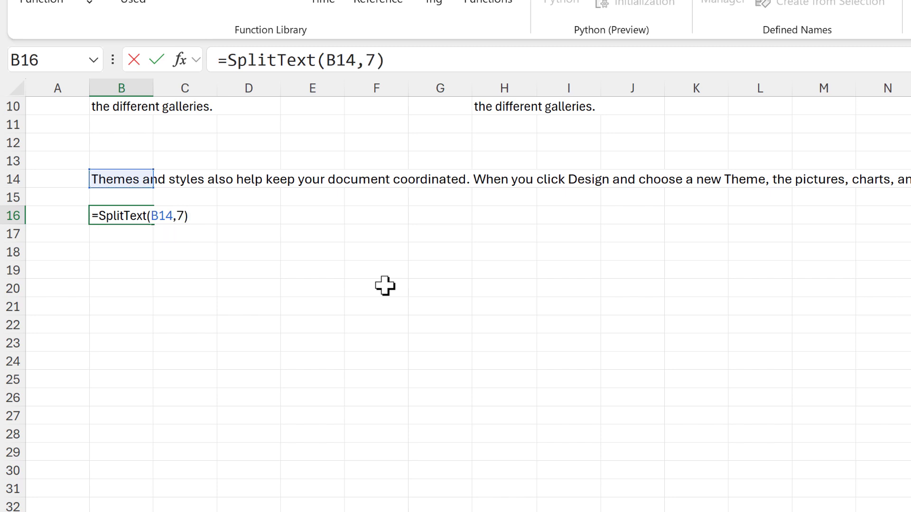
pyautogui.press('Return')
pyautogui.click(126, 214)
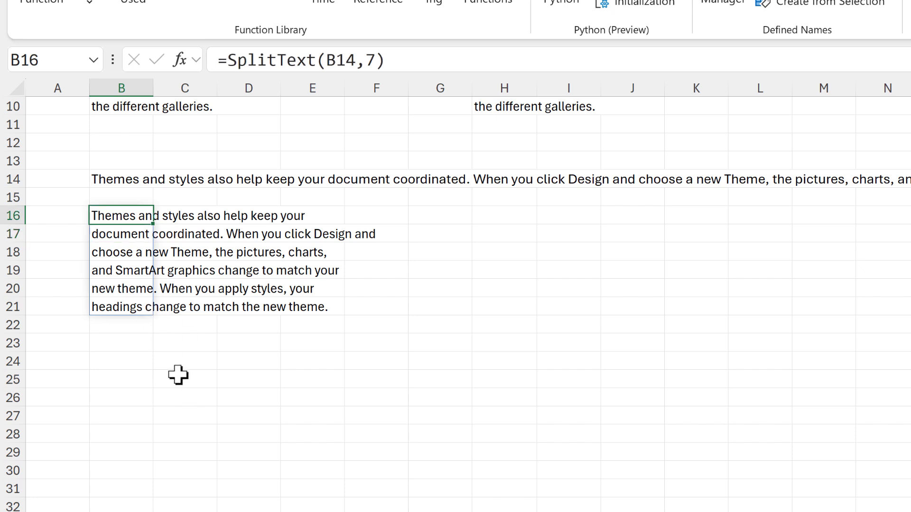
pyautogui.press('F2')
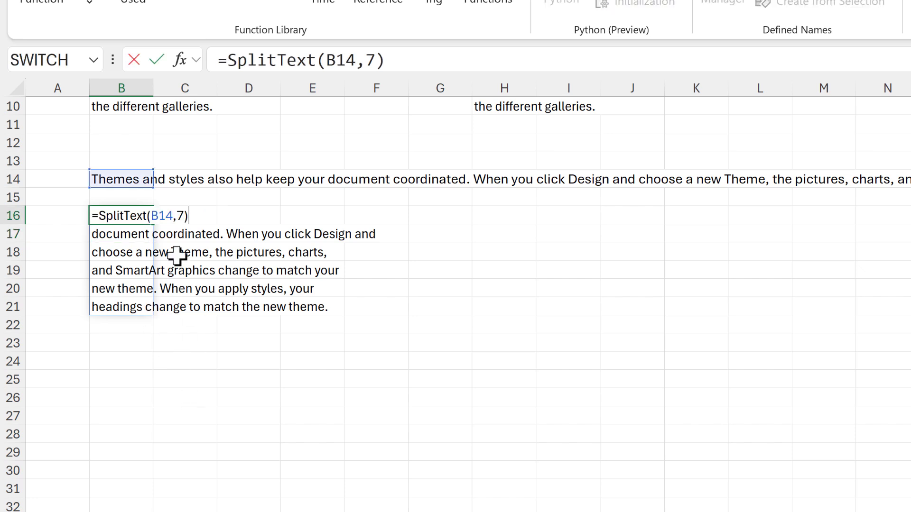
# Change the B16 formula's word count from 7 to 15.
pyautogui.click(184, 215)
pyautogui.press('BackSpace')
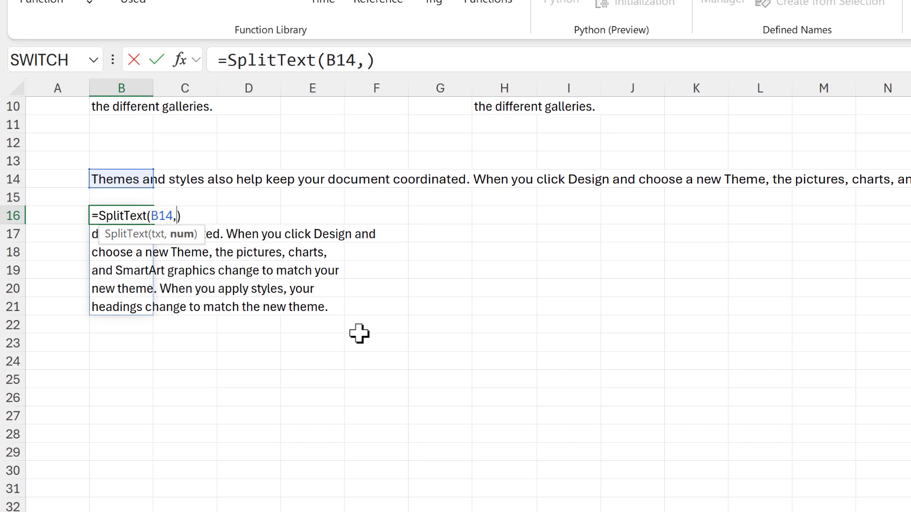
pyautogui.write('15')
pyautogui.press('Return')
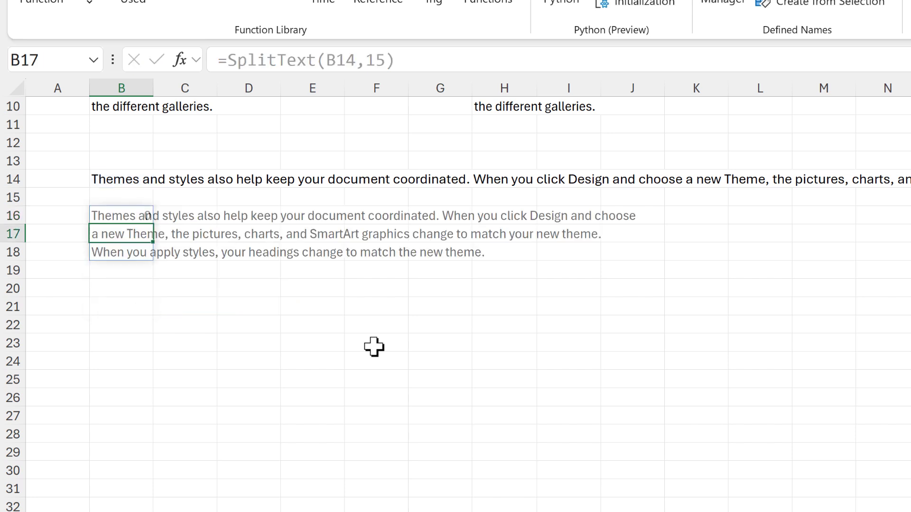
# Edit B16 again to =SplitText(B14,5), rewrapping the paragraph into five-word lines down B16:B24.
pyautogui.click(124, 210)
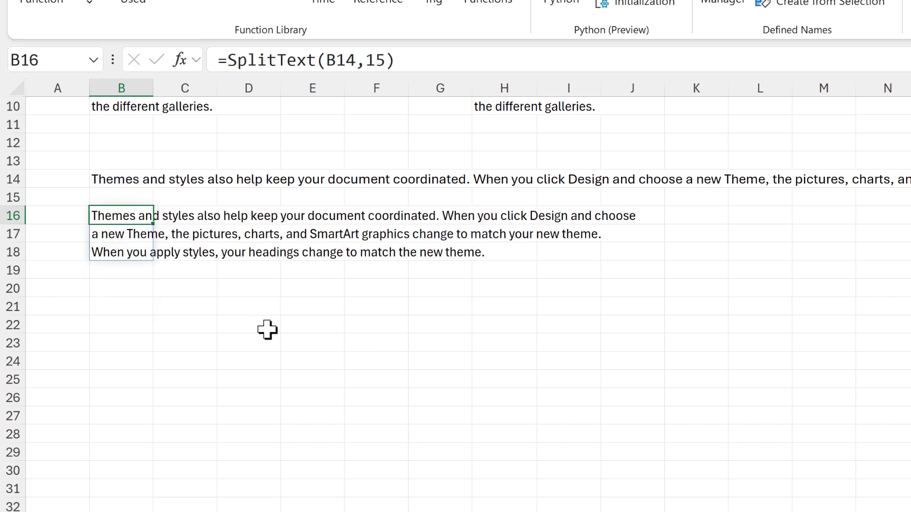
pyautogui.press('F2')
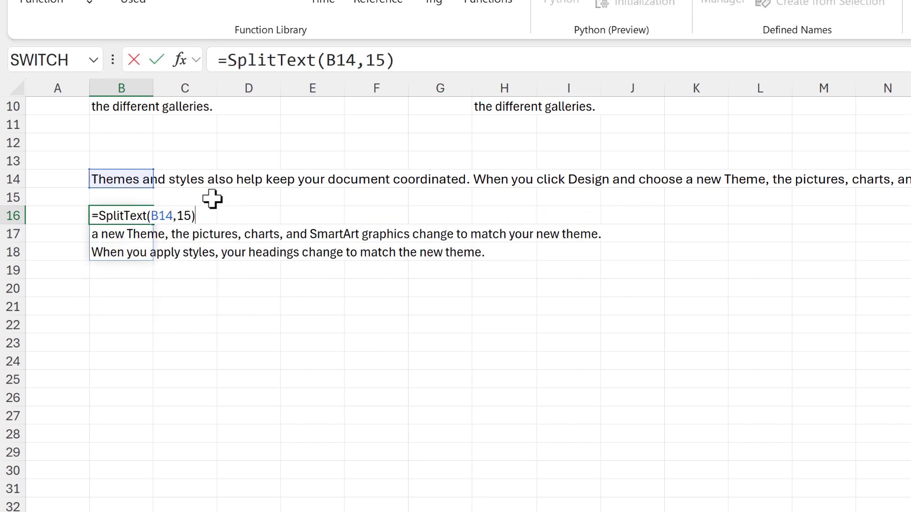
pyautogui.click(185, 212)
pyautogui.press('BackSpace')
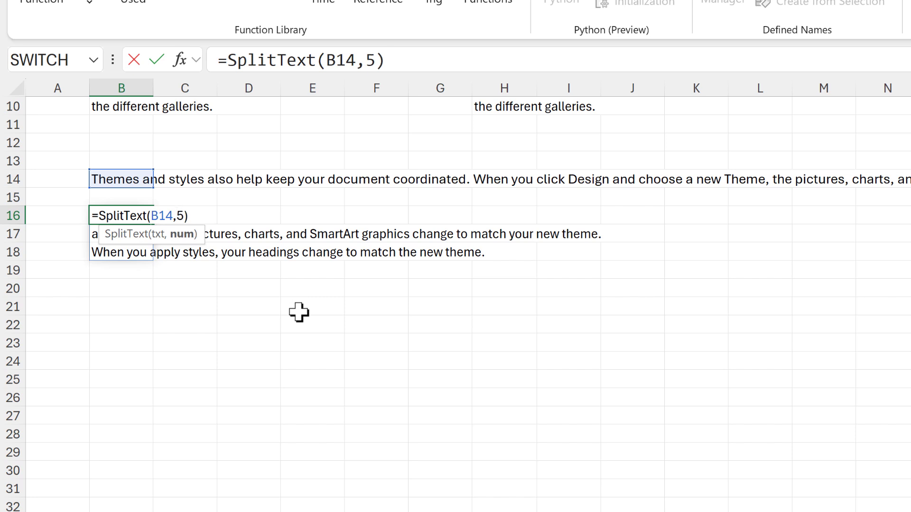
pyautogui.press('Return')
pyautogui.click(431, 311)
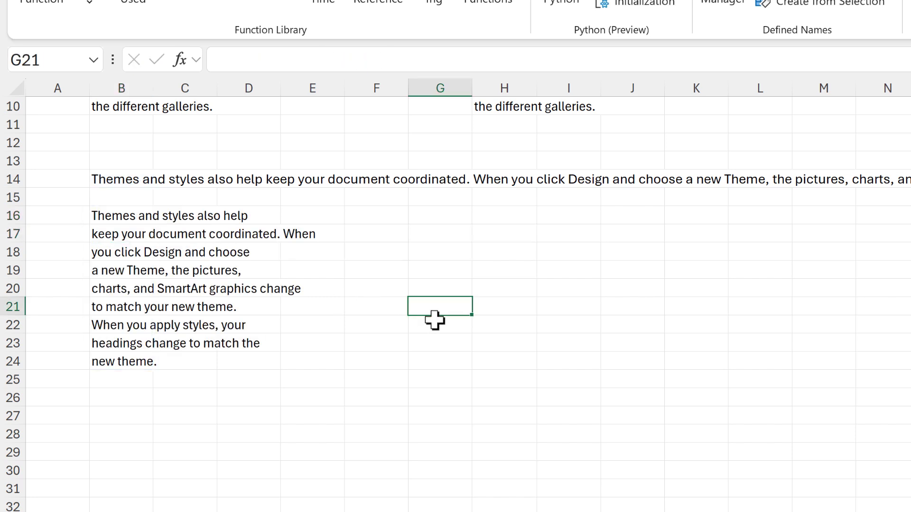